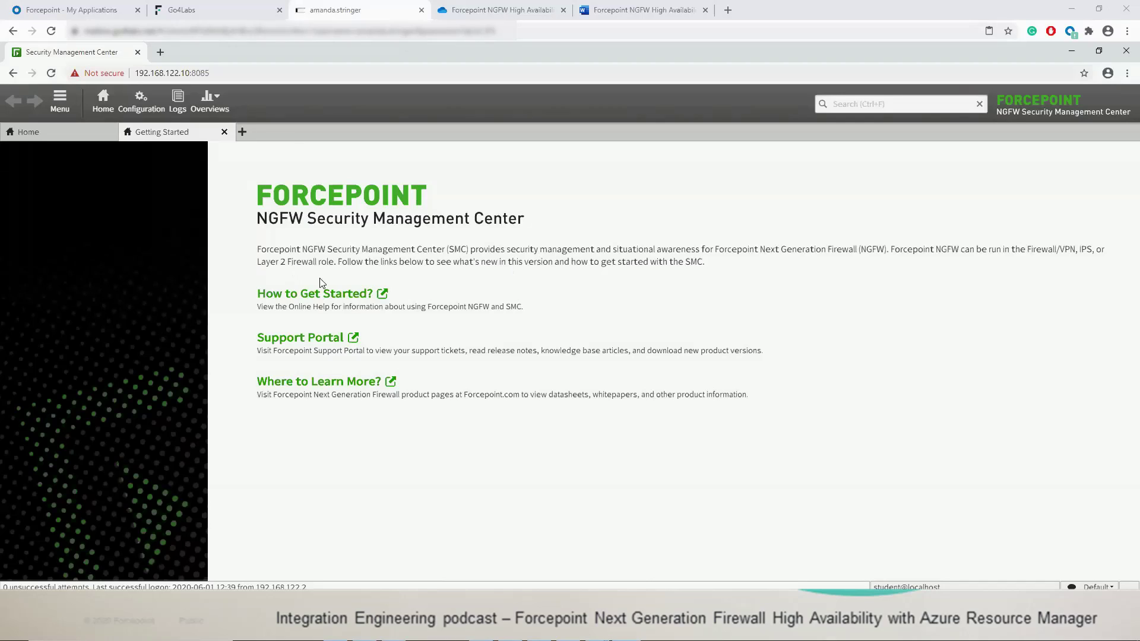
Step: Open Administration > Certificates and start a new TLS credential from the TLS Credentials menu
click(140, 107)
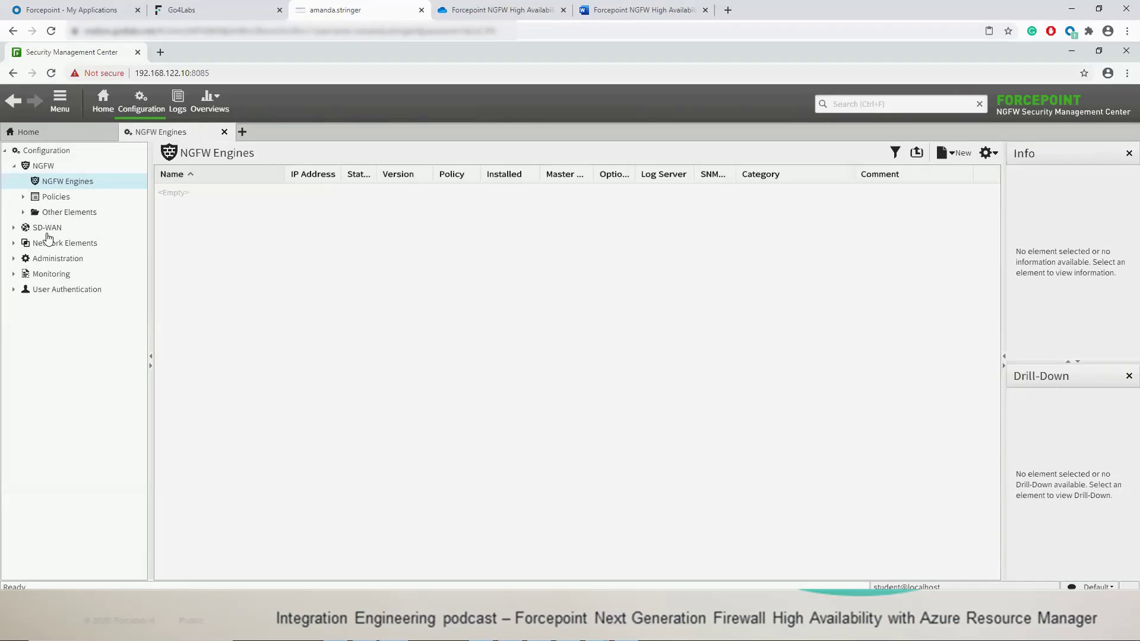
click(52, 259)
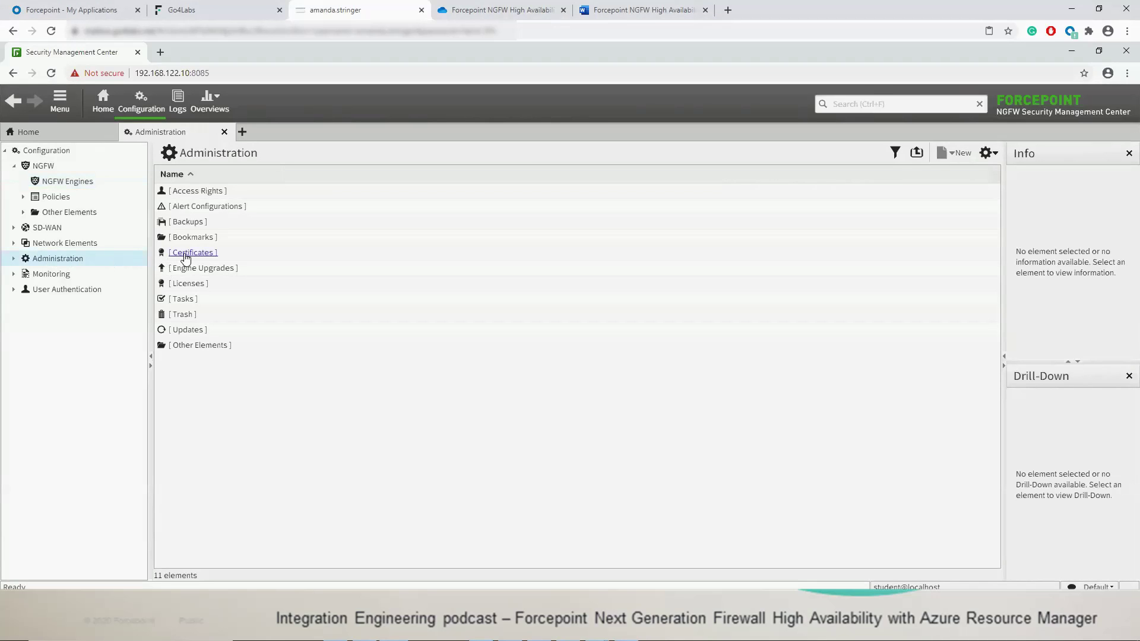
double_click(187, 255)
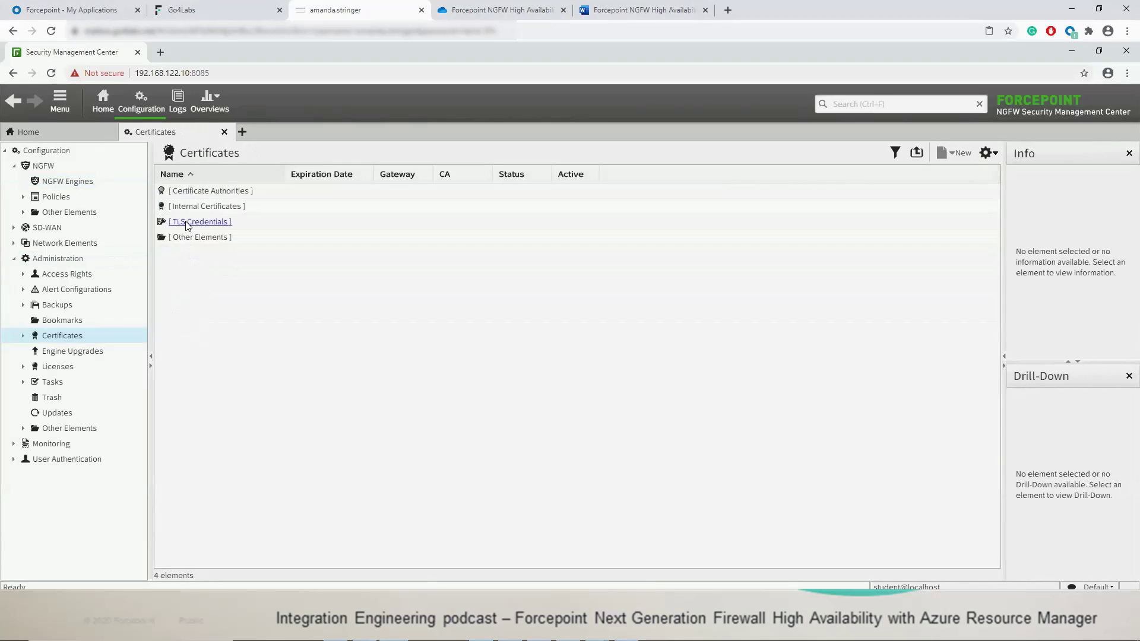
right_click(188, 222)
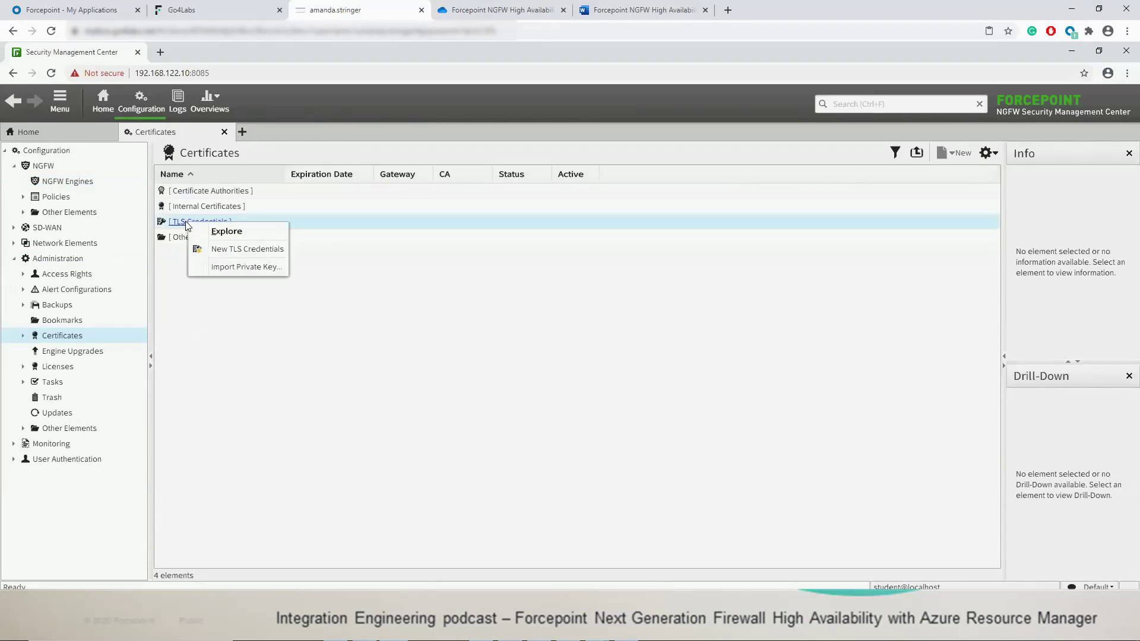
click(232, 252)
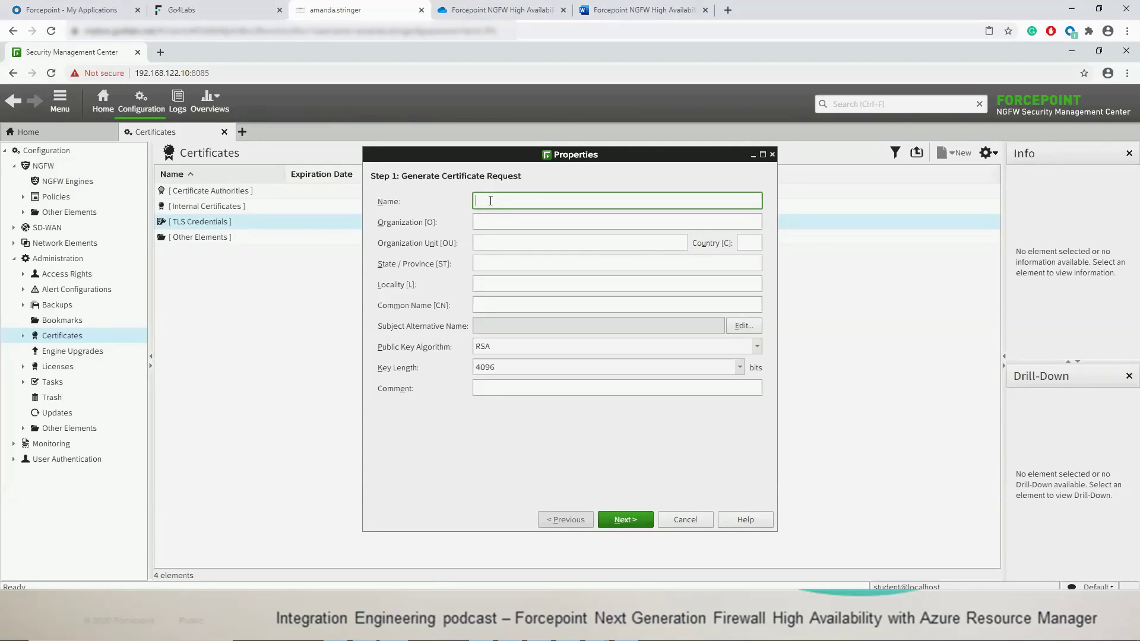
text(51.91.238.230)
Step: Paste 51.91.238.230 as the common name and add an IP Address alternative name entry
click(483, 306)
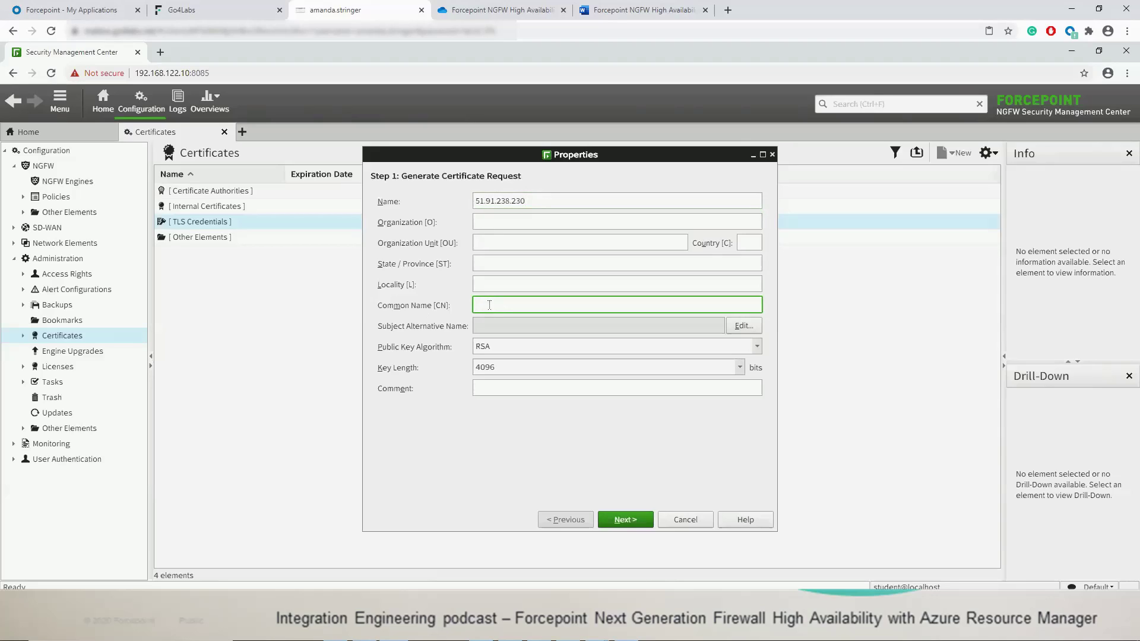
text(51.91.238.230)
click(741, 326)
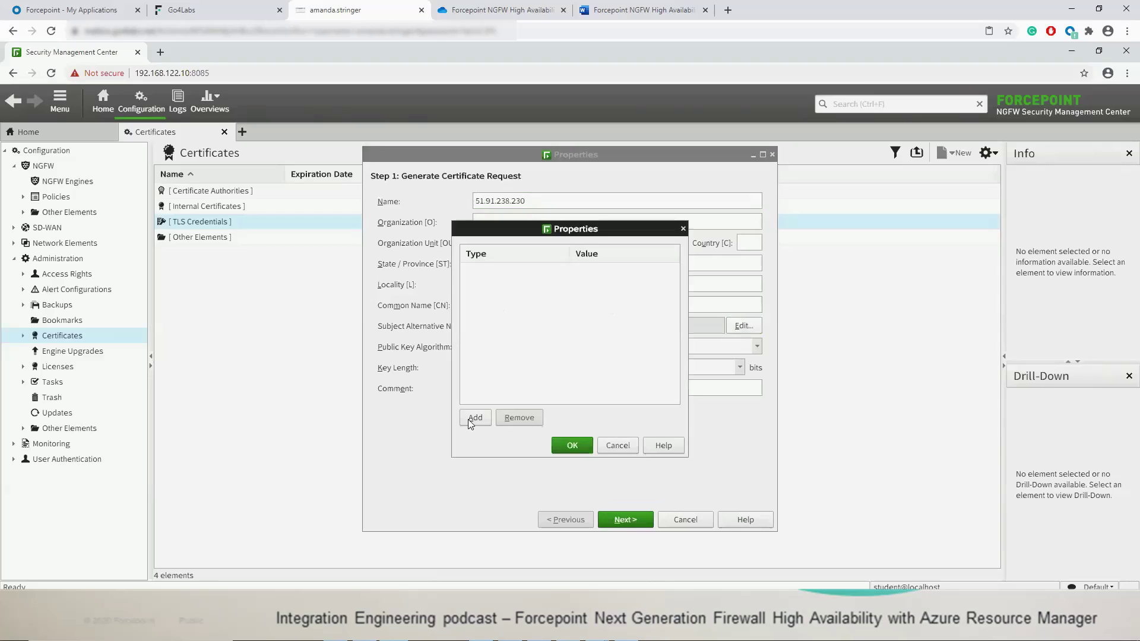
click(475, 421)
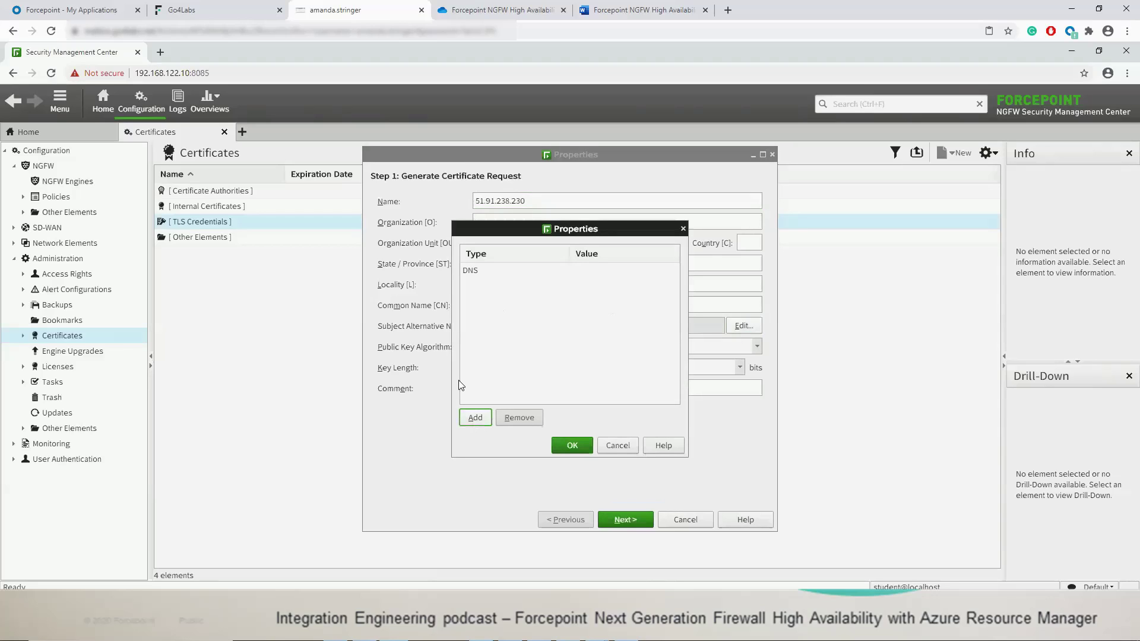
click(474, 275)
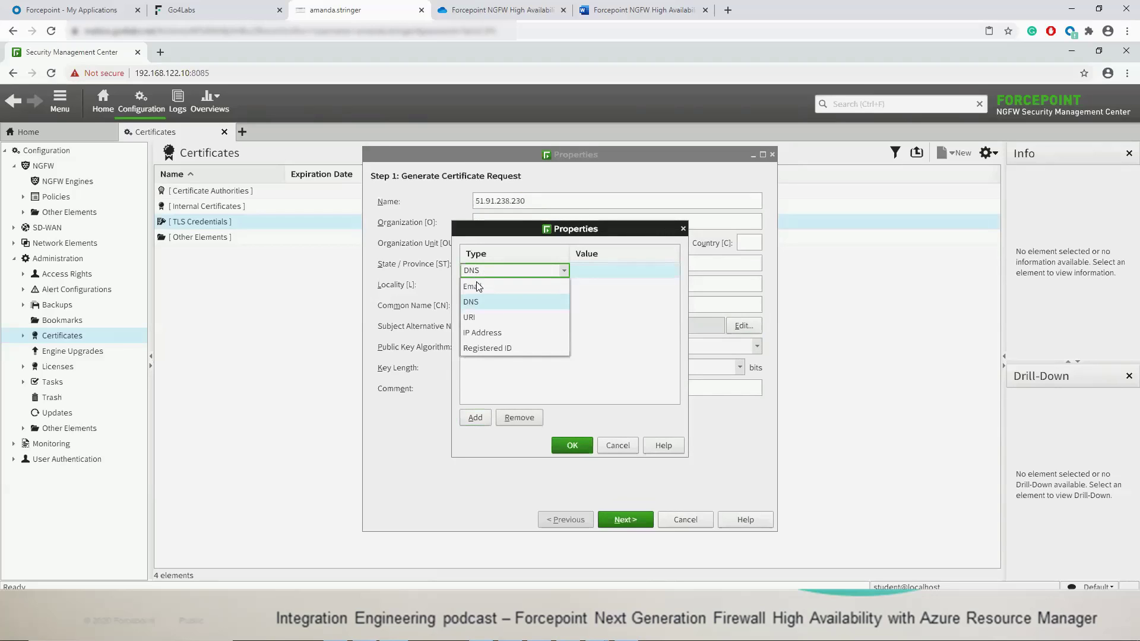
click(484, 334)
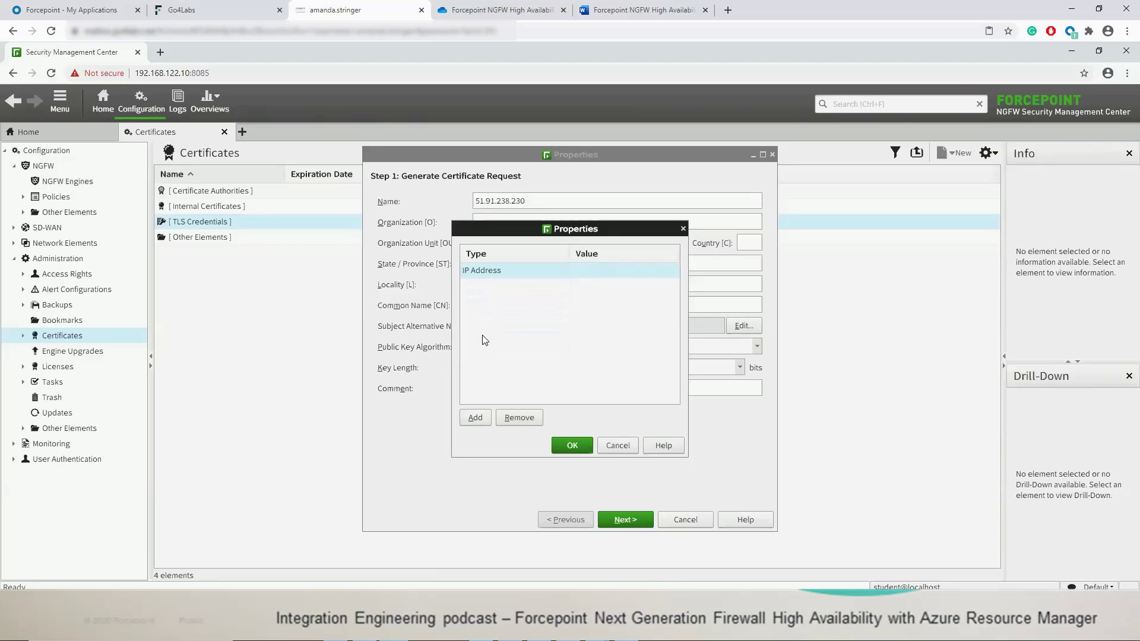
Step: Set the IP alternative name value, confirm it, and finish the self-signed credential
click(594, 273)
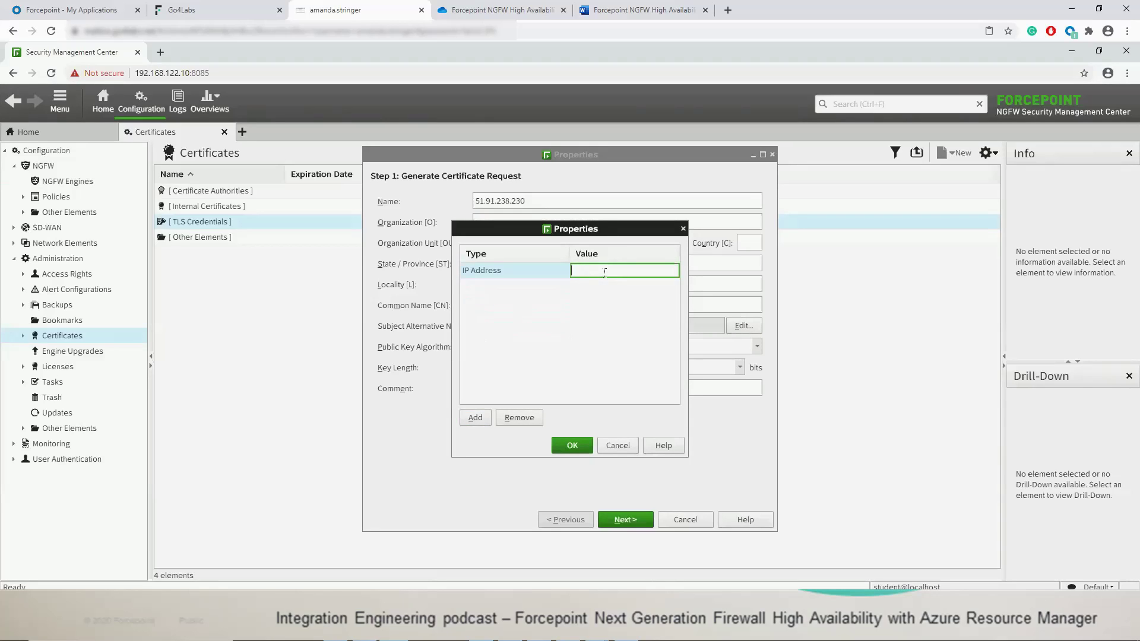
text(51.91.238.230)
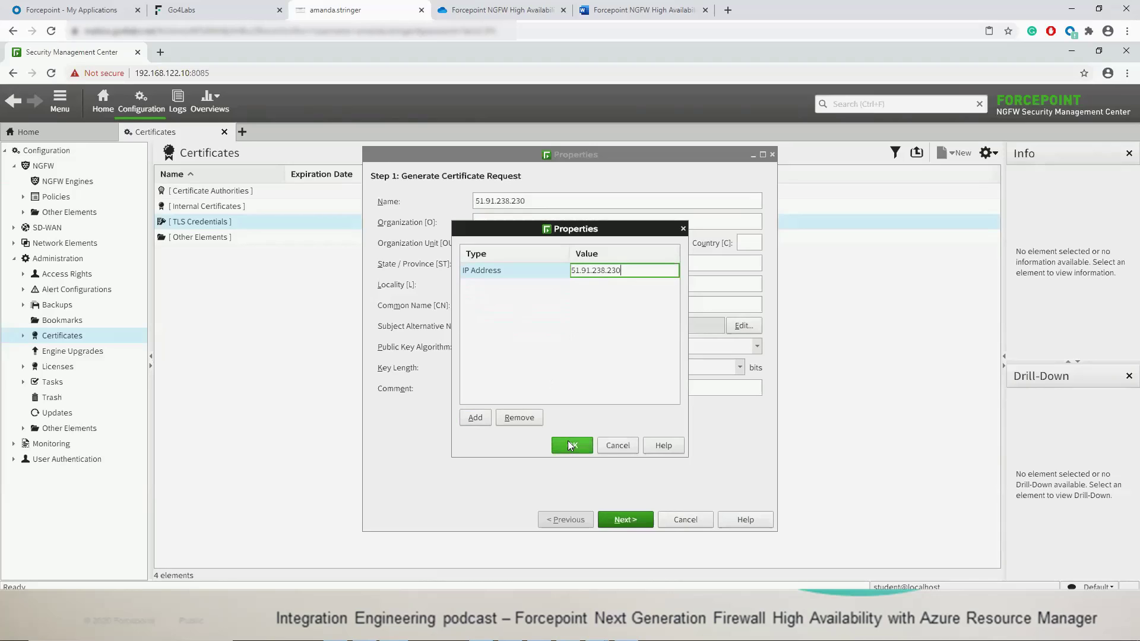
click(571, 445)
click(624, 519)
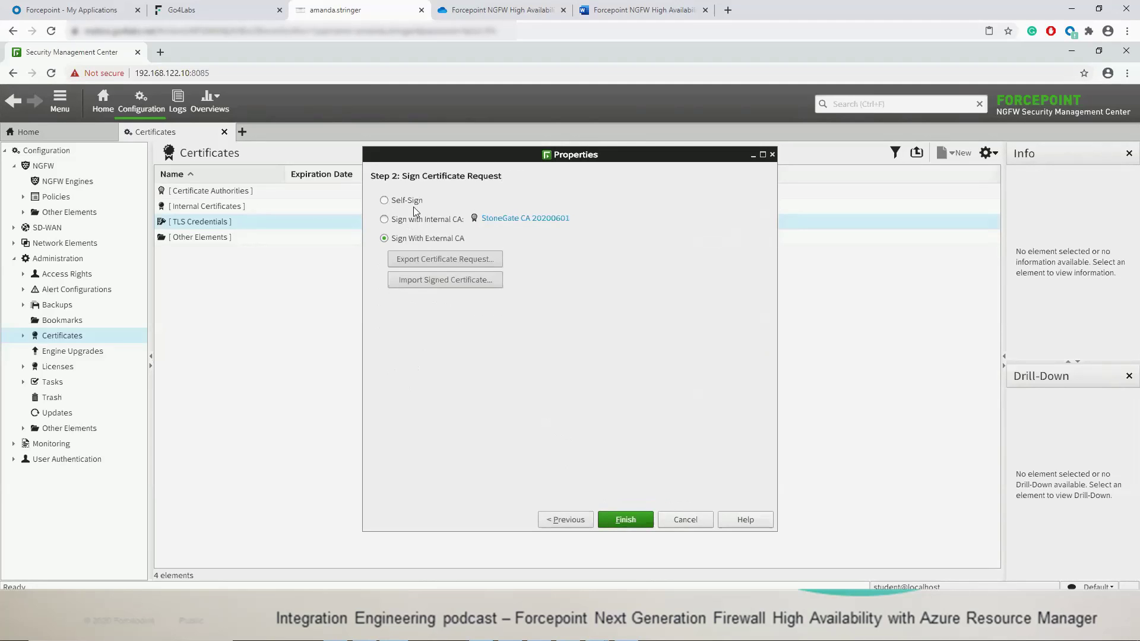
click(624, 521)
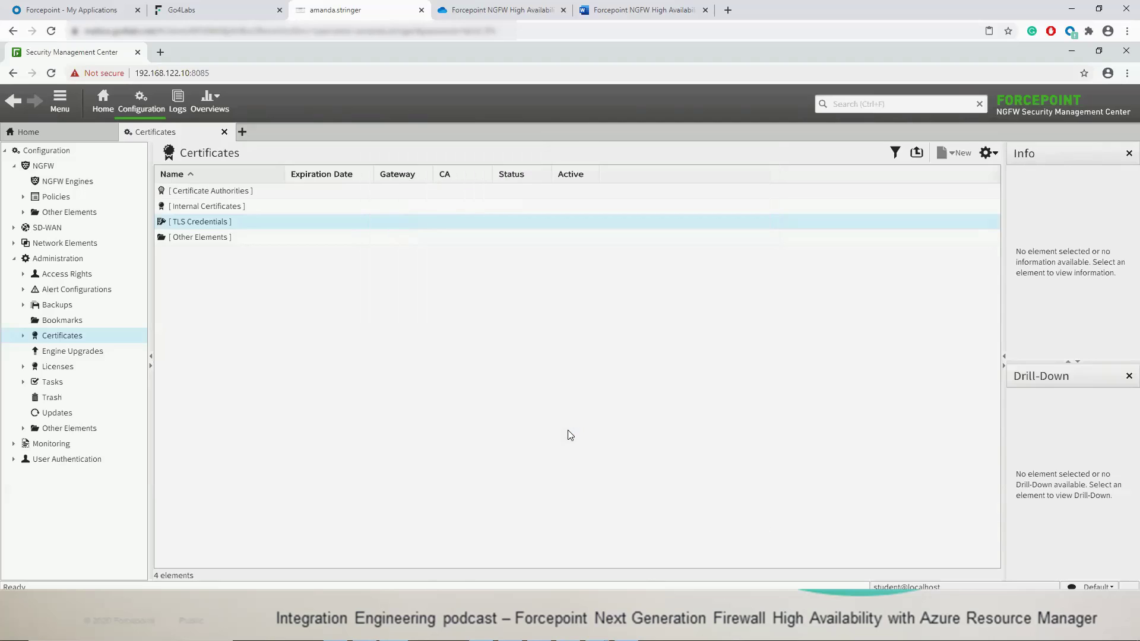
Step: Export the 51.91.238.230 credential's certificate from its Properties as a .crt file
double_click(182, 223)
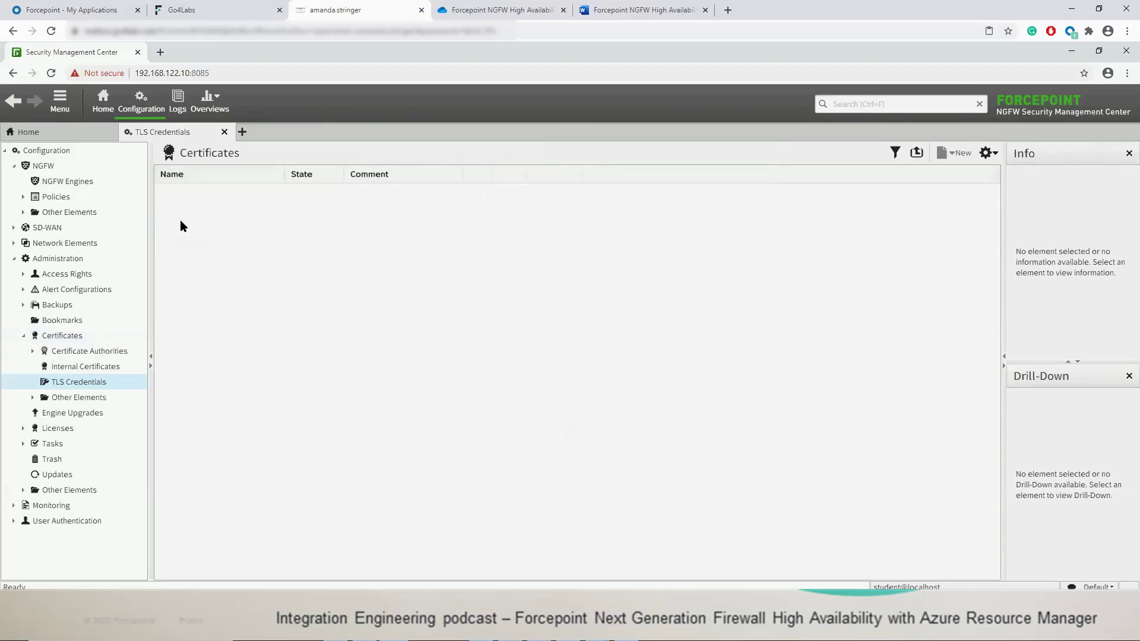
right_click(191, 210)
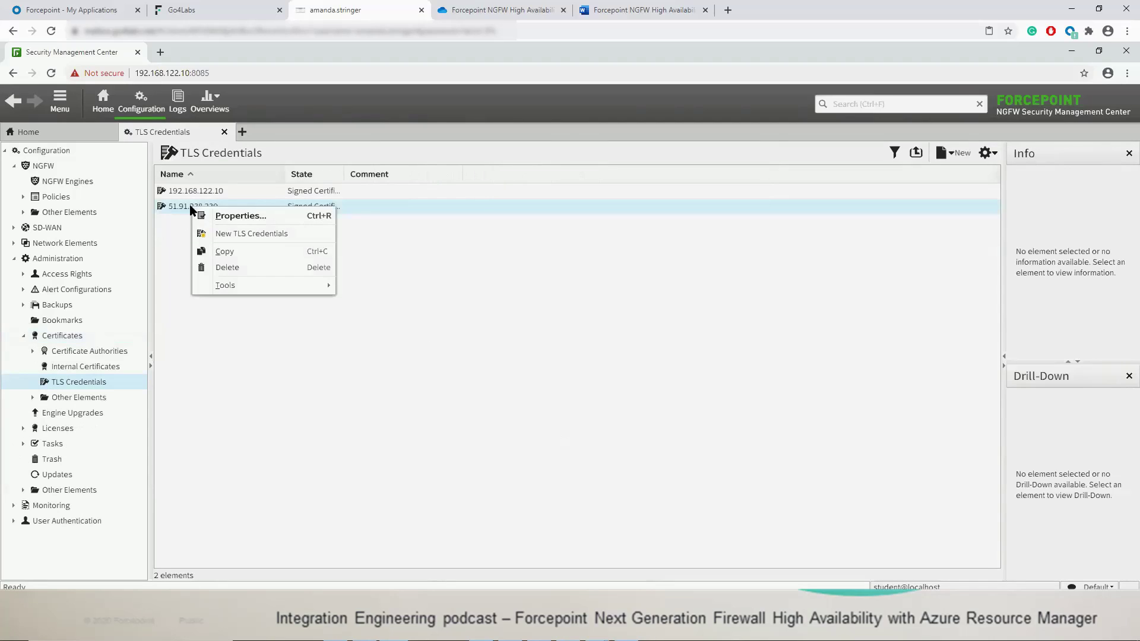
click(231, 217)
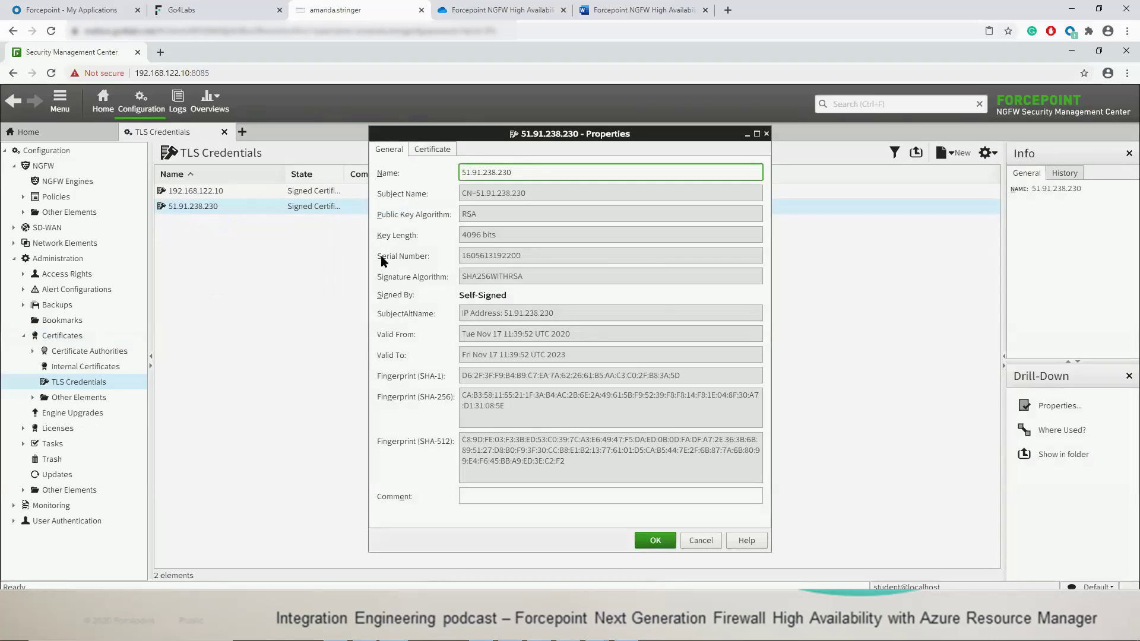
click(392, 512)
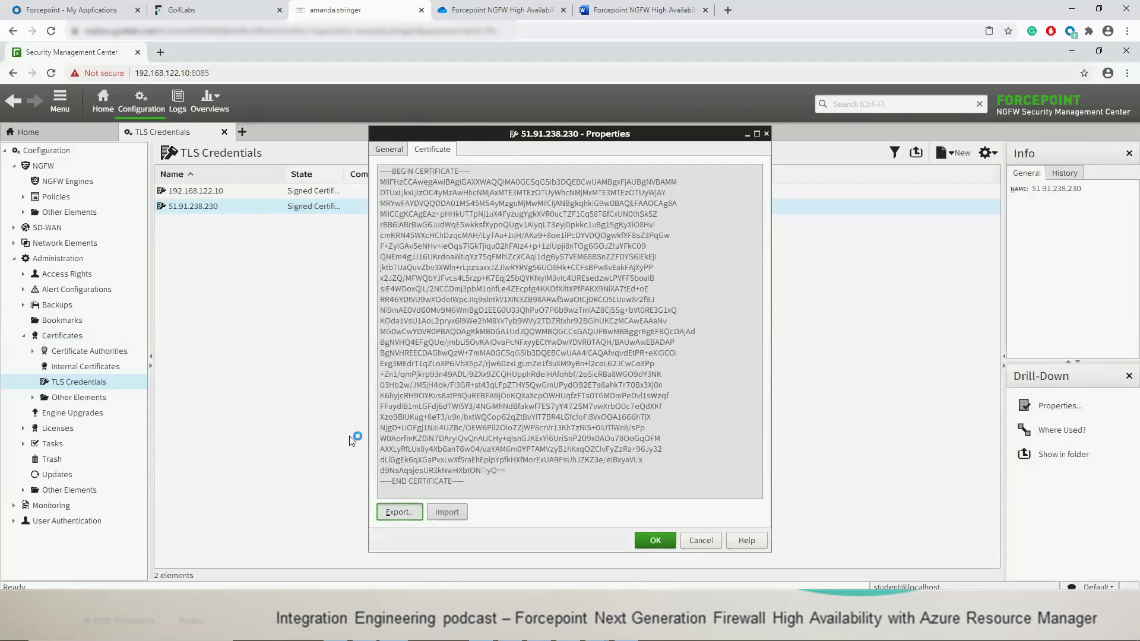
click(607, 371)
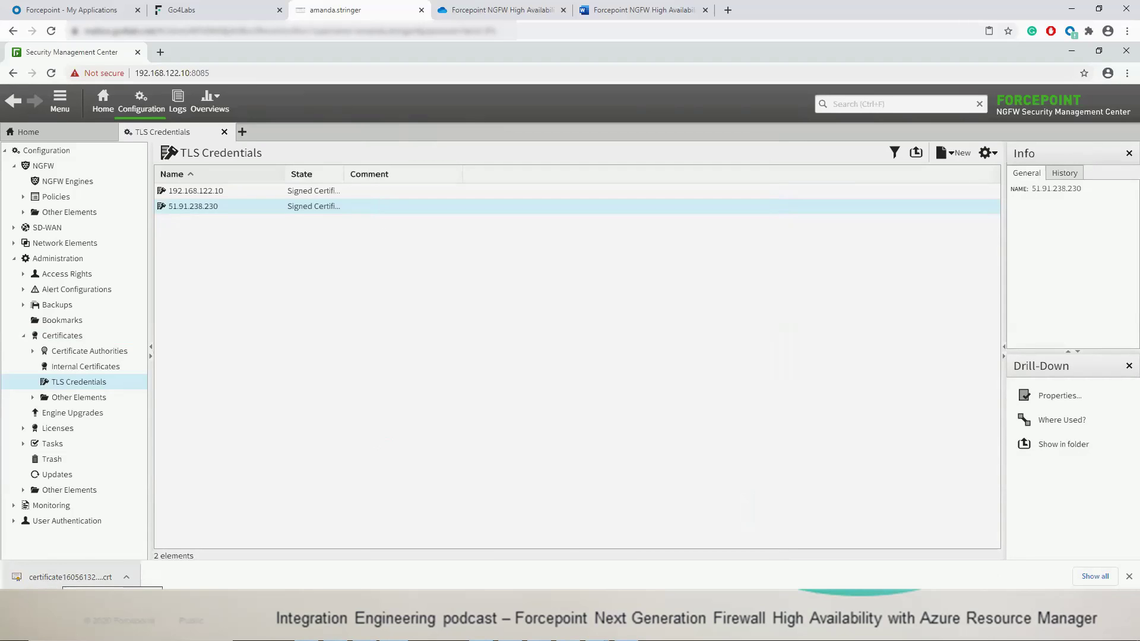
key(super)
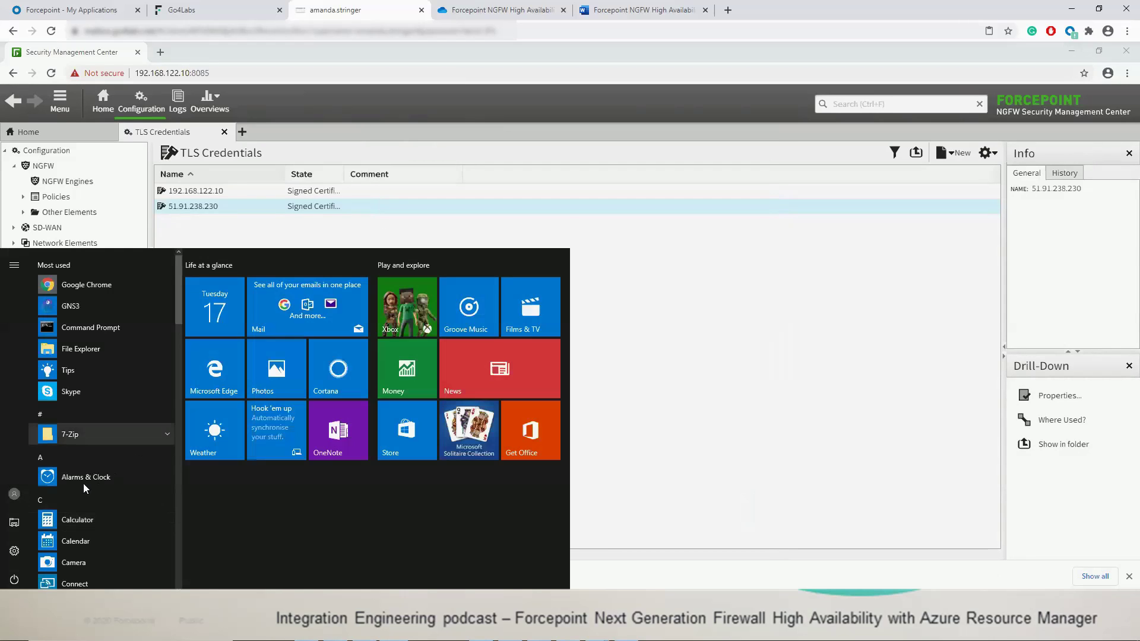
scroll(83, 484, down, 2)
scroll(78, 488, down, 10)
scroll(75, 491, down, 3)
scroll(76, 491, down, 3)
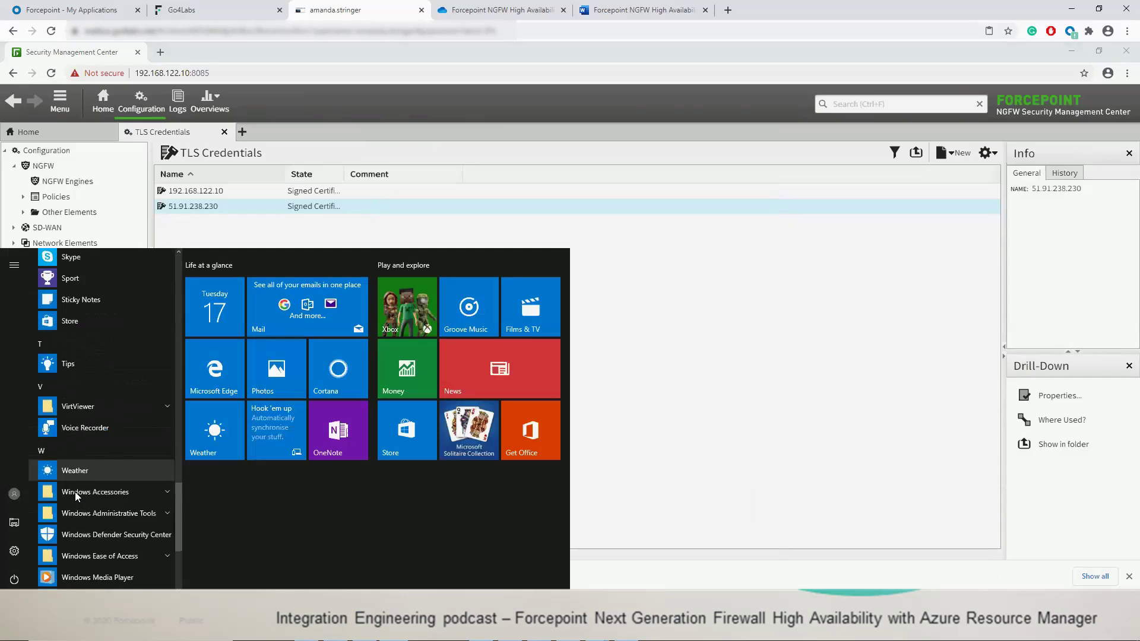
scroll(75, 491, down, 3)
Step: Launch PowerShell ISE, change into the Downloads folder and list its contents
click(81, 468)
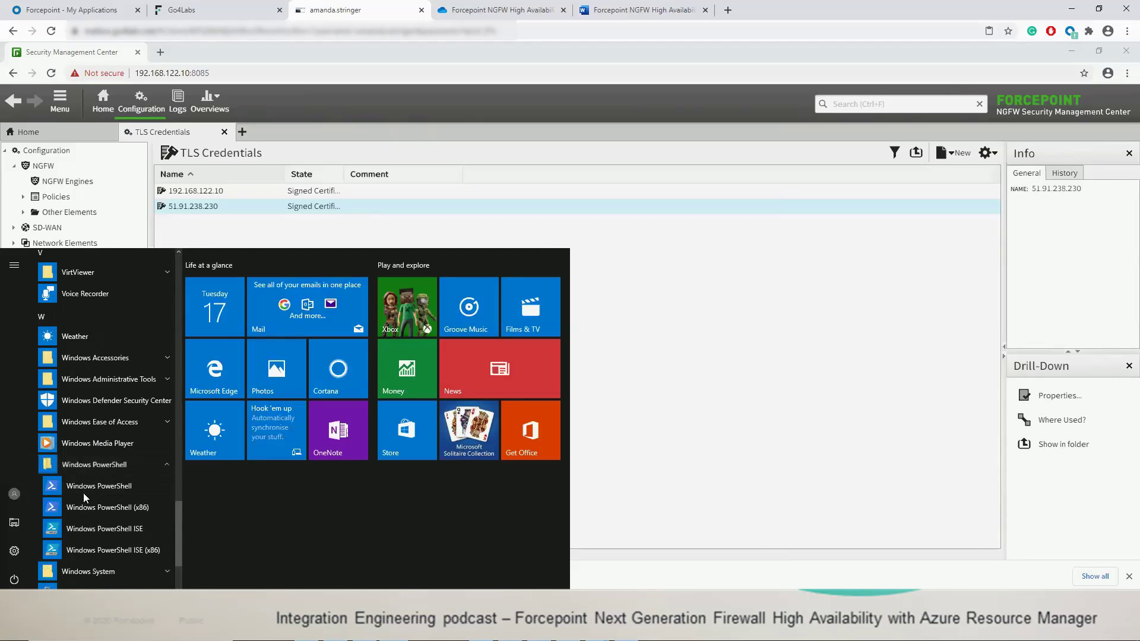
click(103, 528)
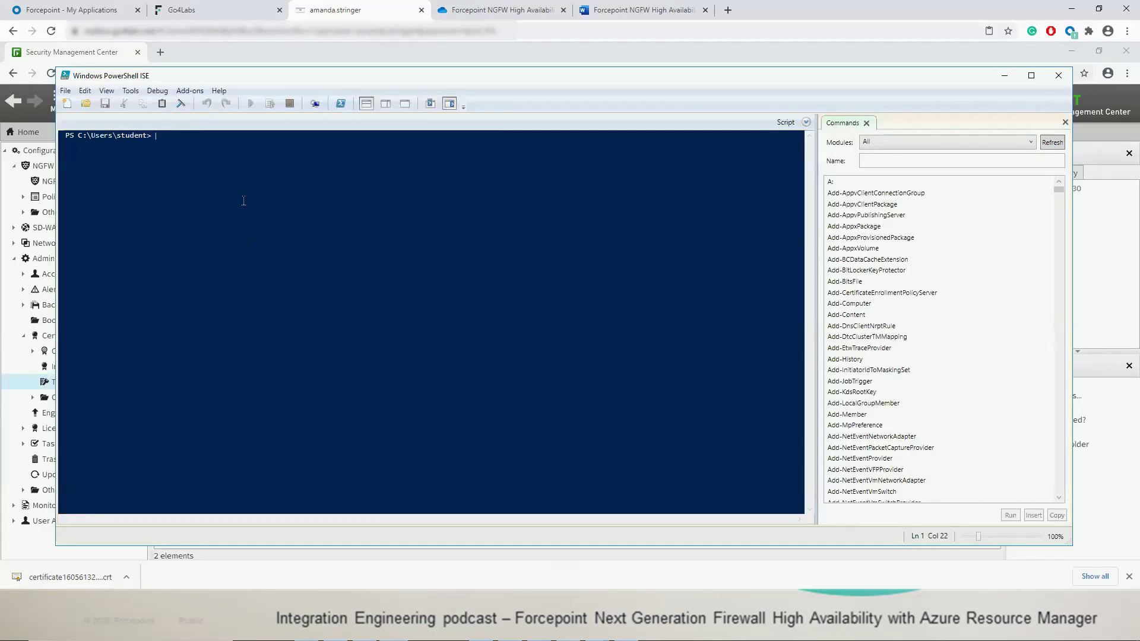
text(cd .\Downloads)
key(Return)
text(ls)
key(Return)
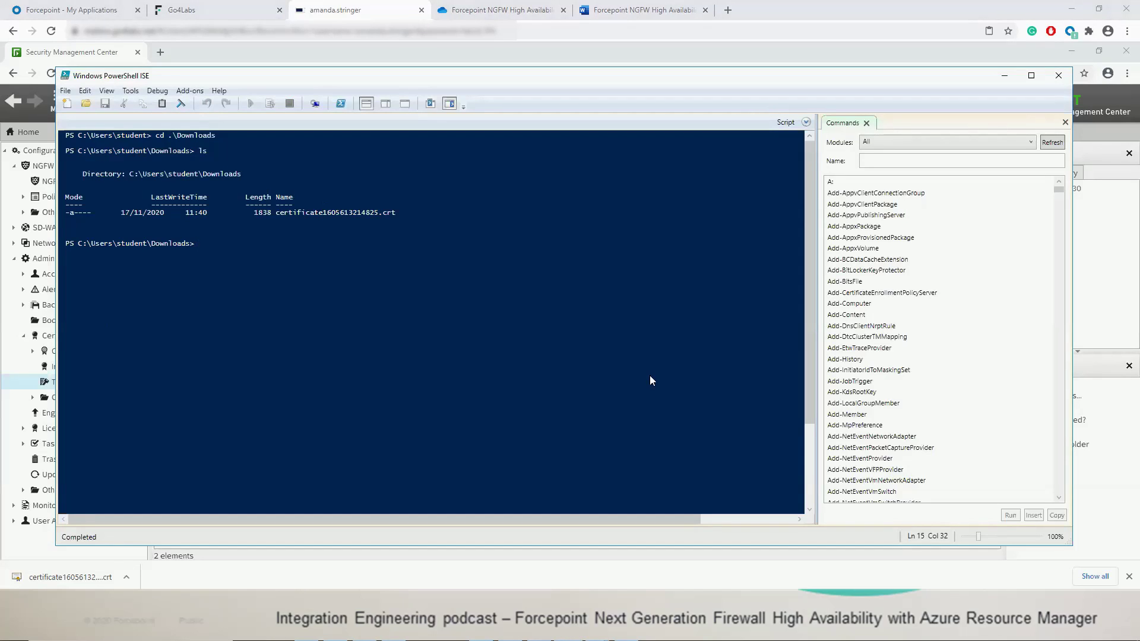
Step: Read certificate1605613214825.crt as bytes with get-content -Encoding Byte
right_click(304, 299)
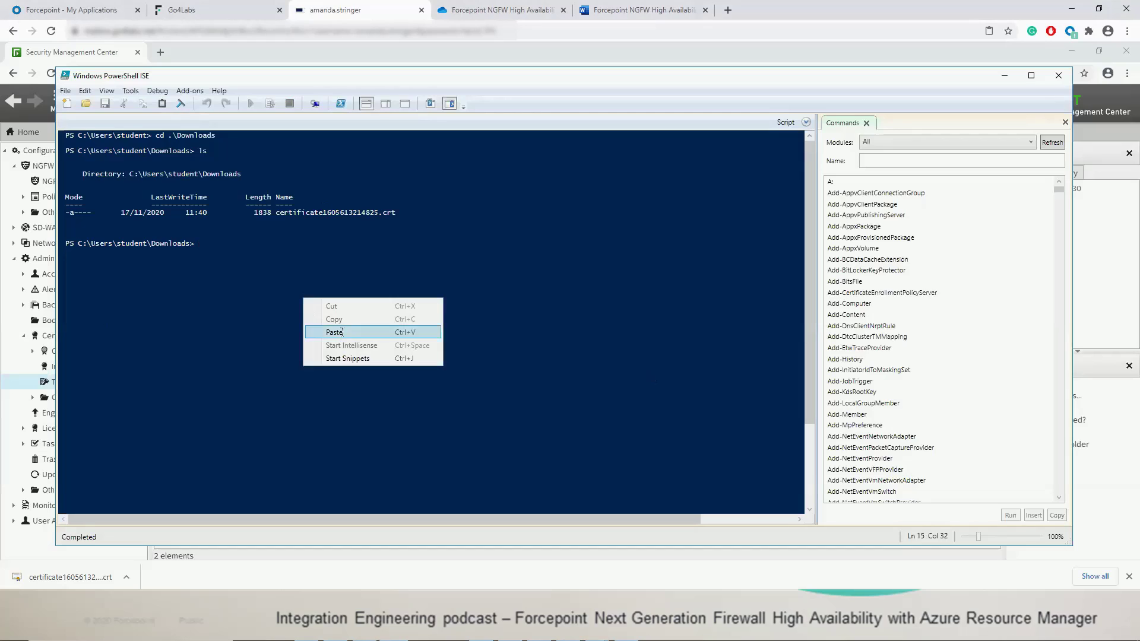
click(332, 331)
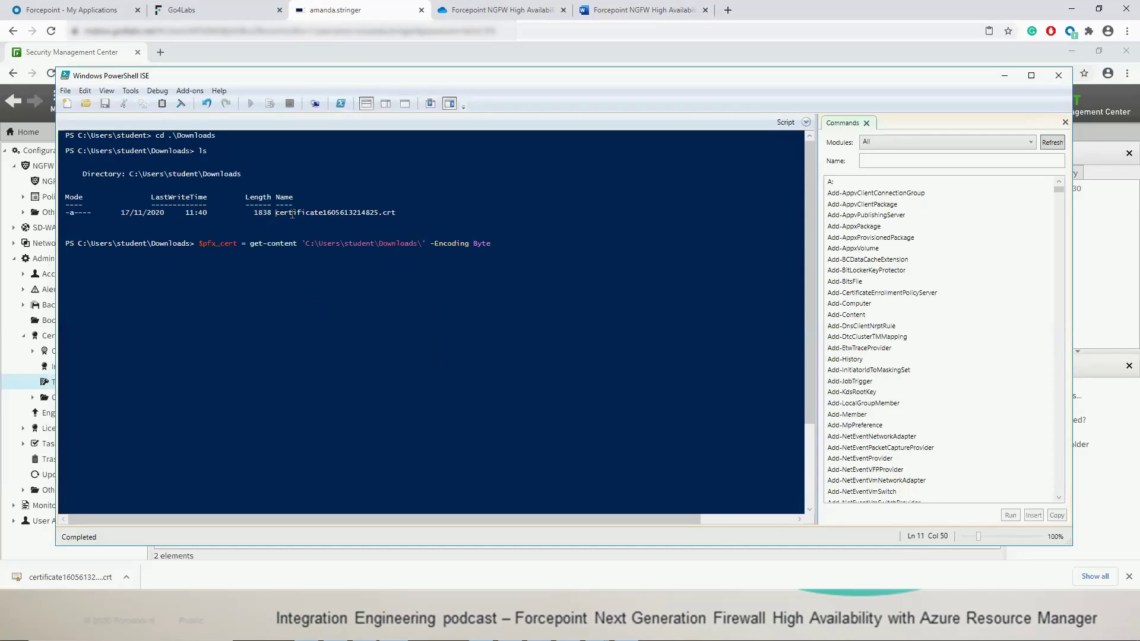
drag(274, 214, 397, 213)
key(ctrl+c)
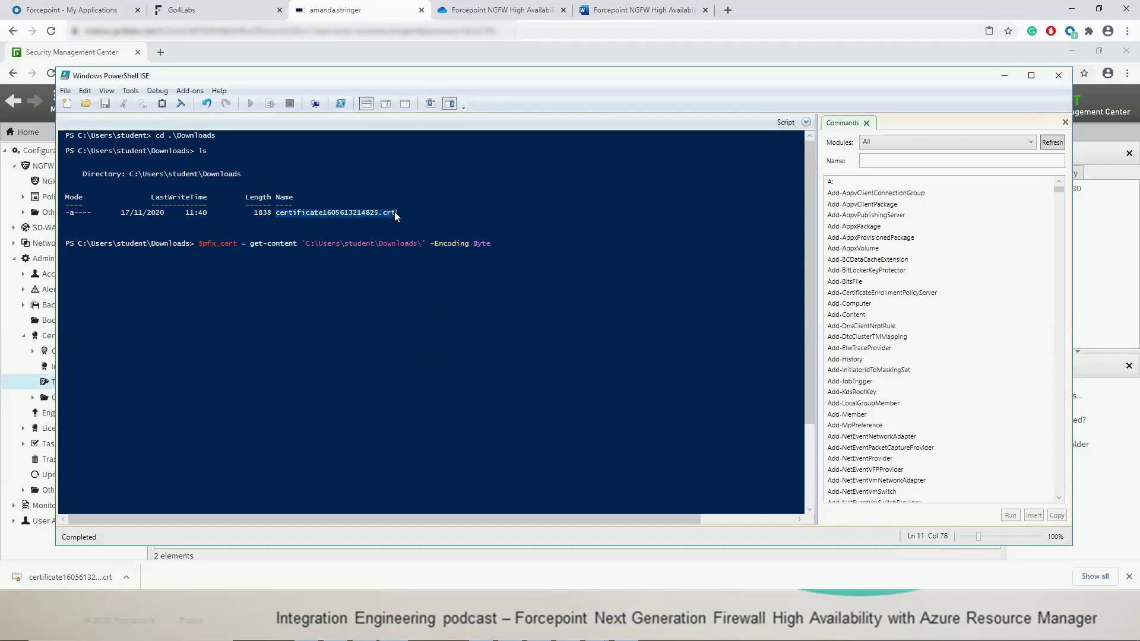
drag(397, 214, 383, 214)
right_click(384, 213)
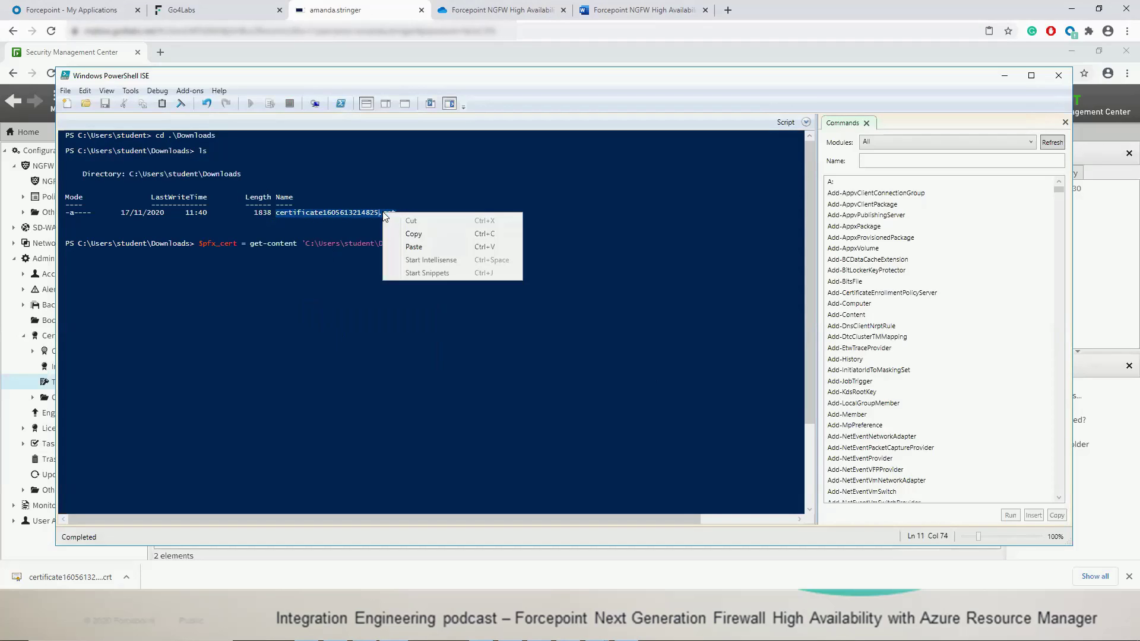
click(408, 233)
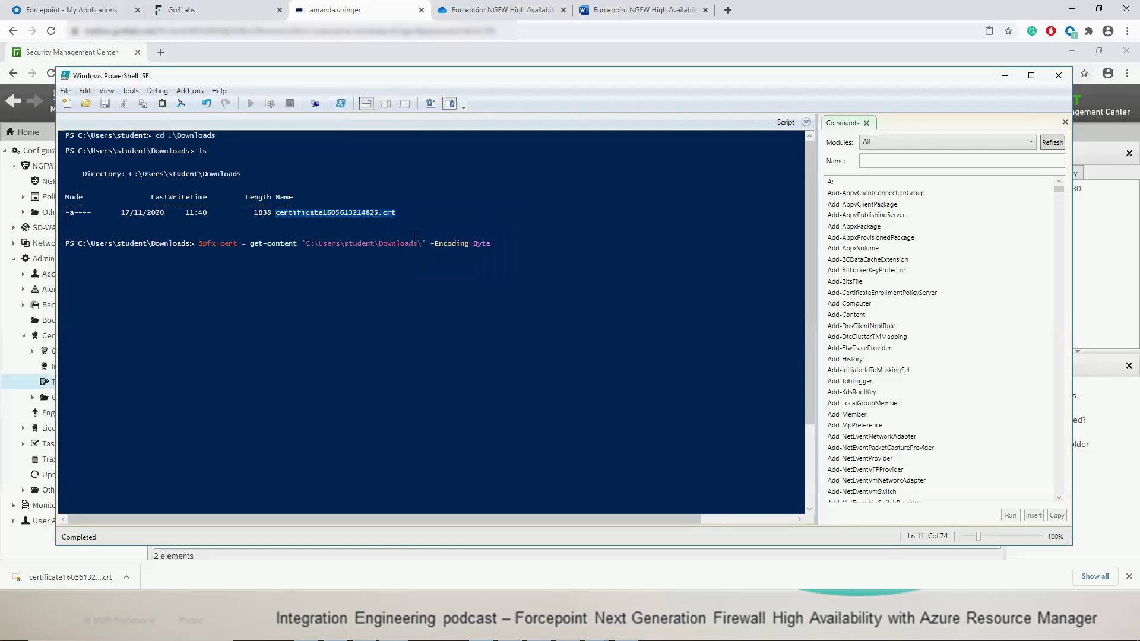
key(ctrl+v)
key(Return)
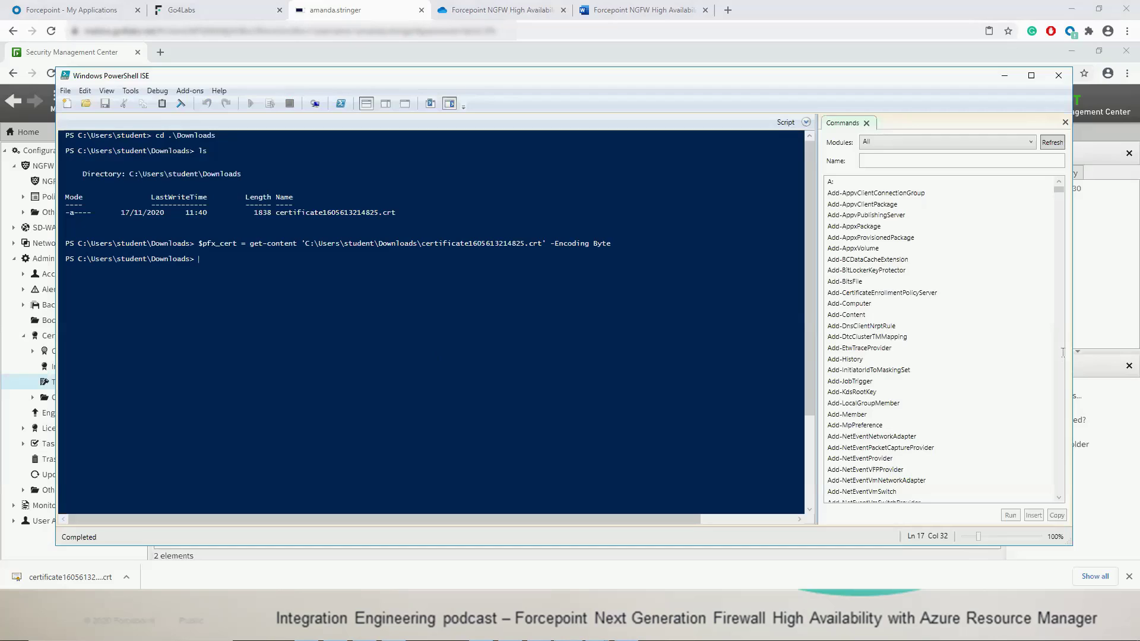
Step: Convert the certificate bytes with [System.Convert]::ToBase64String and select the Base64 output
right_click(253, 278)
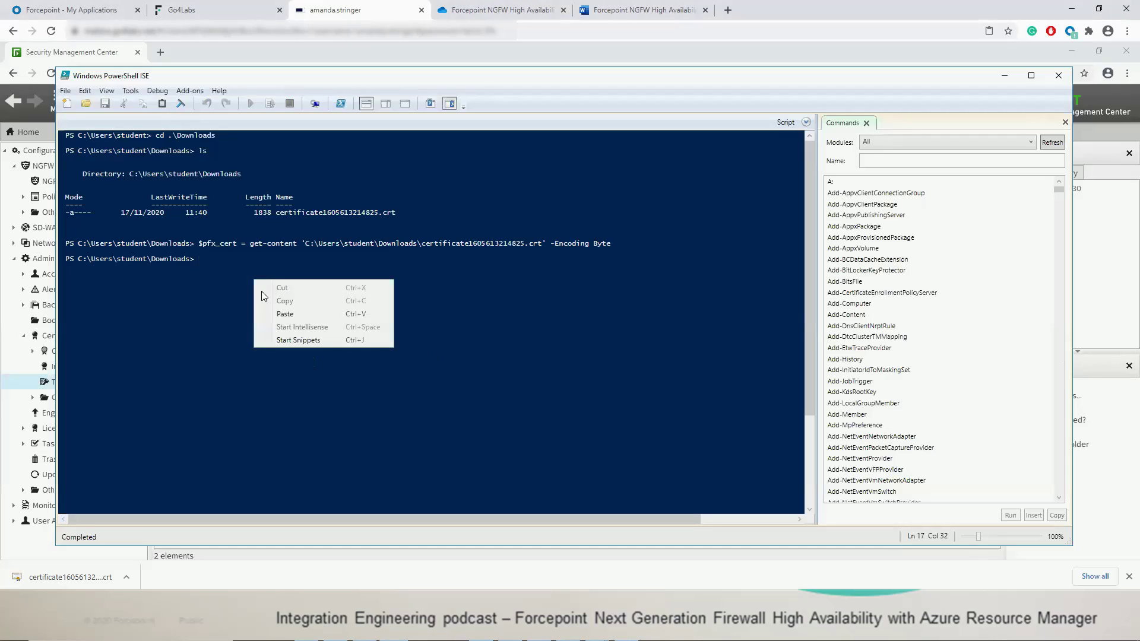
click(275, 312)
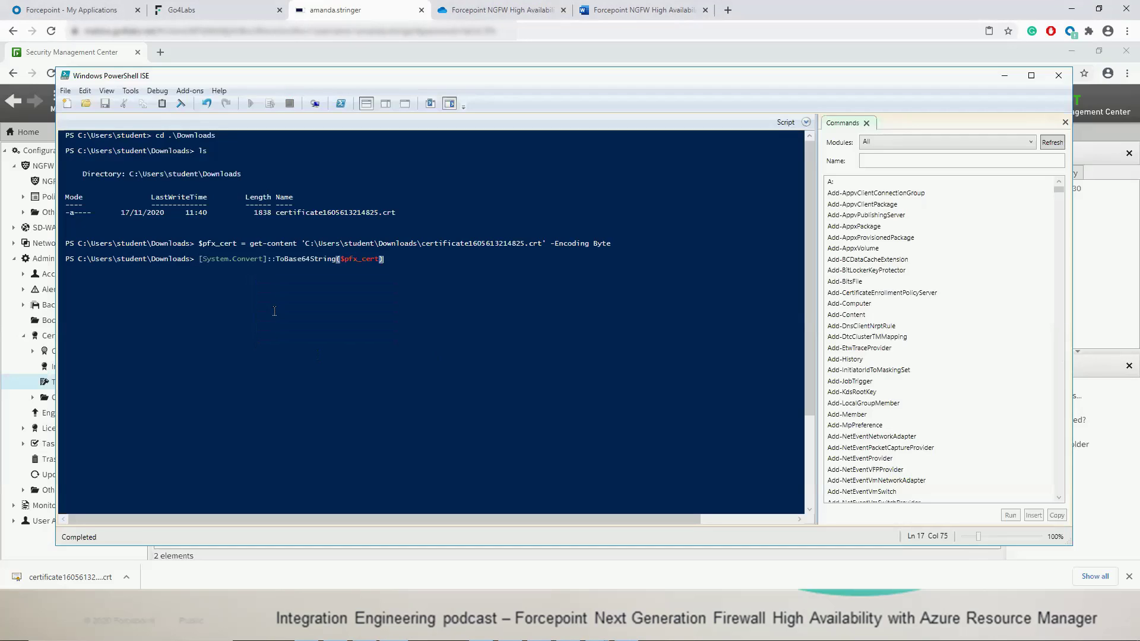
key(Return)
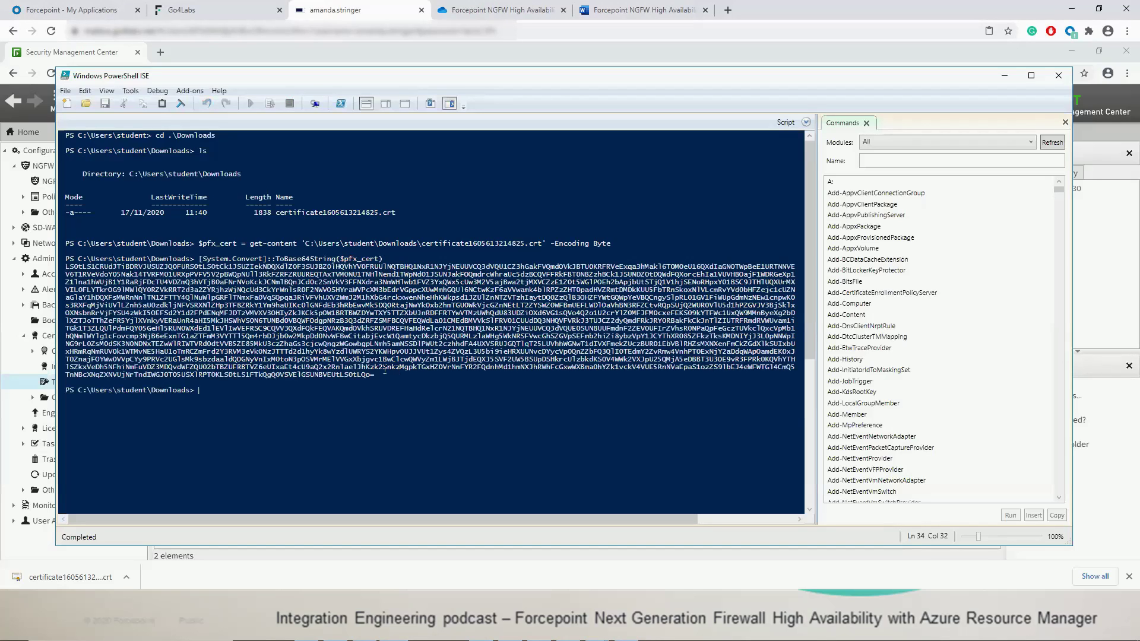
click(374, 375)
mouse_move(375, 375)
mouse_down()
mouse_move(357, 349)
mouse_move(178, 283)
mouse_move(80, 267)
mouse_up()
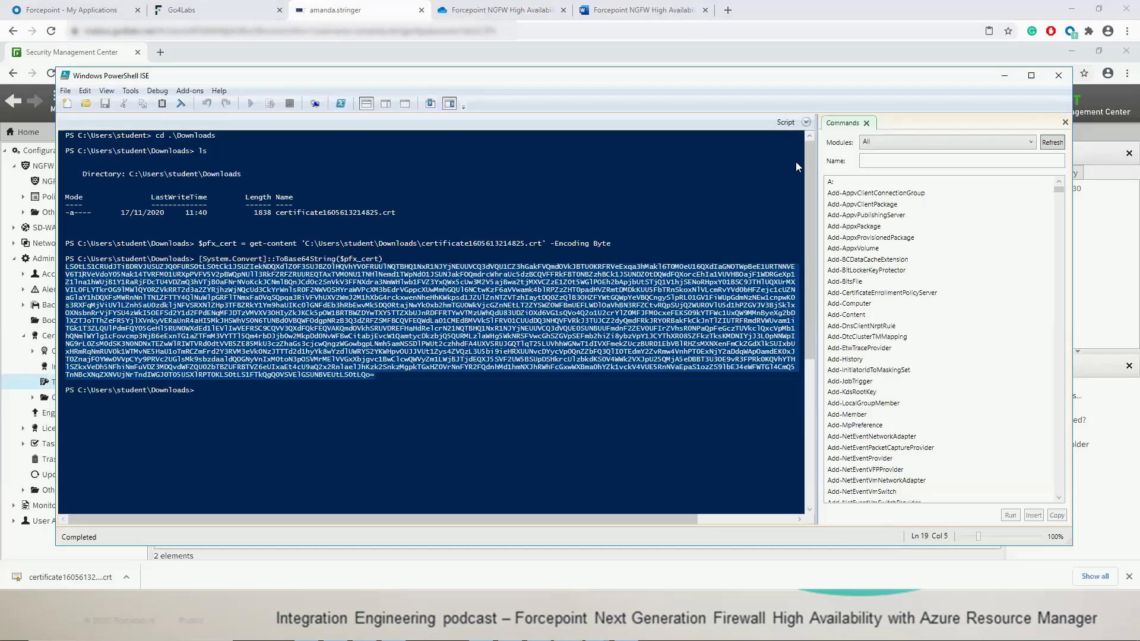
Step: Minimize PowerShell ISE and show the Administration elements in the SMC Configuration view
click(1004, 75)
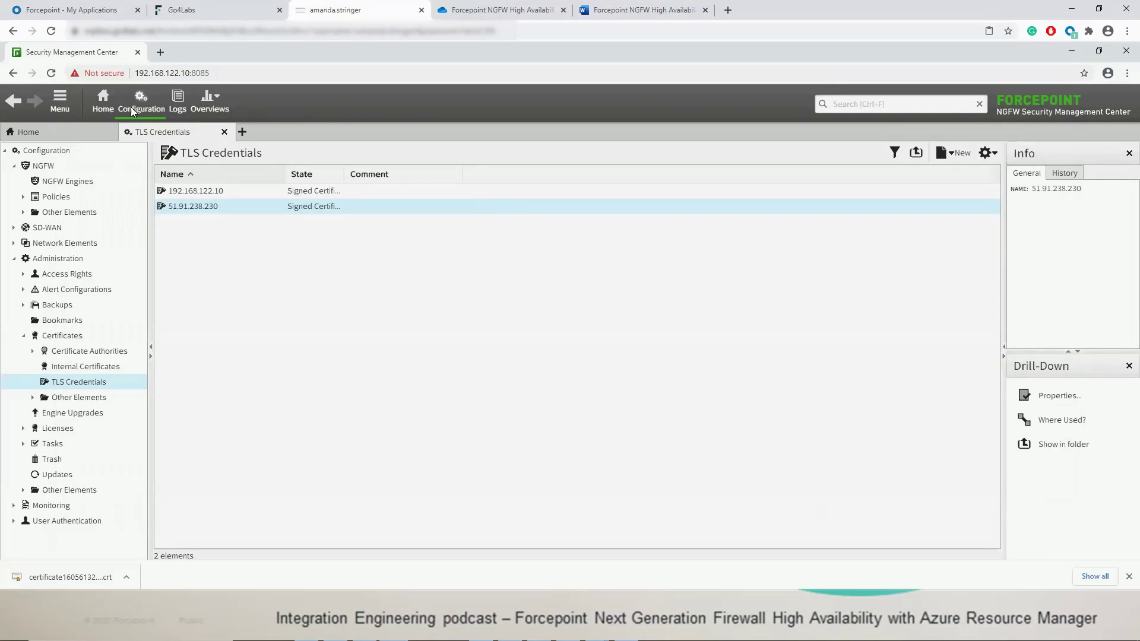
click(133, 111)
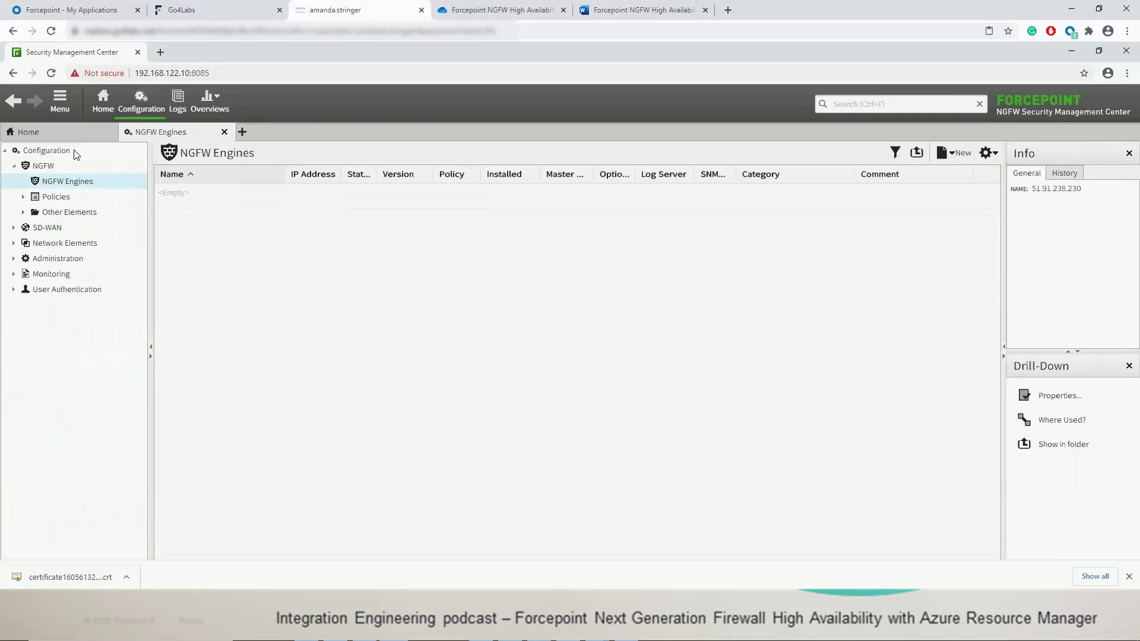
click(48, 258)
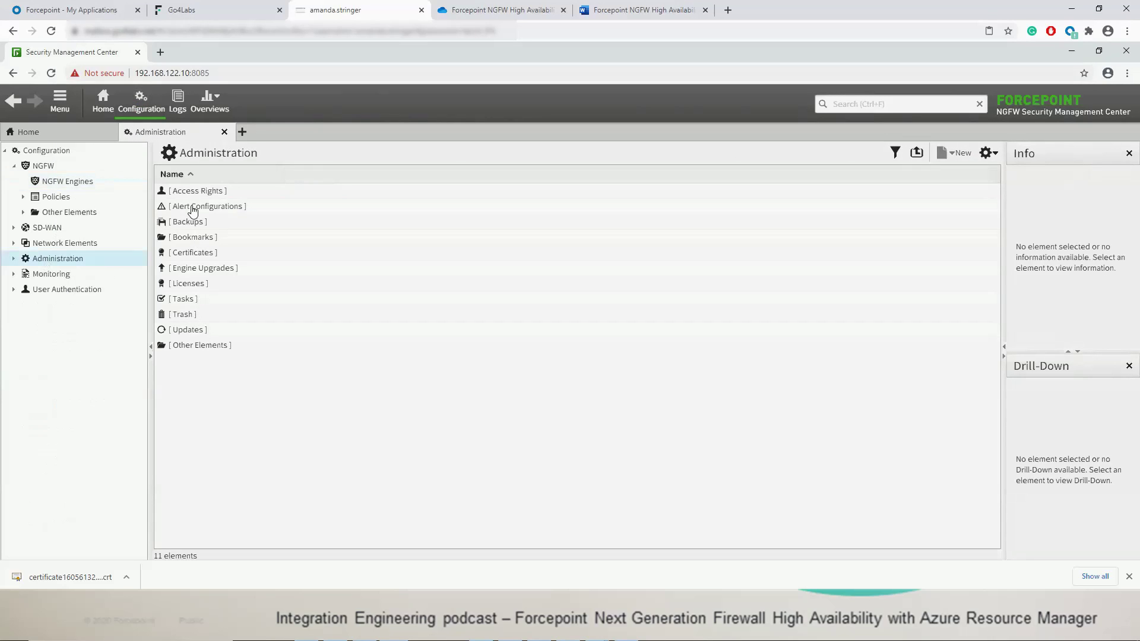
Step: Start a new API client under Access Rights > API Clients and select its authentication key
double_click(190, 193)
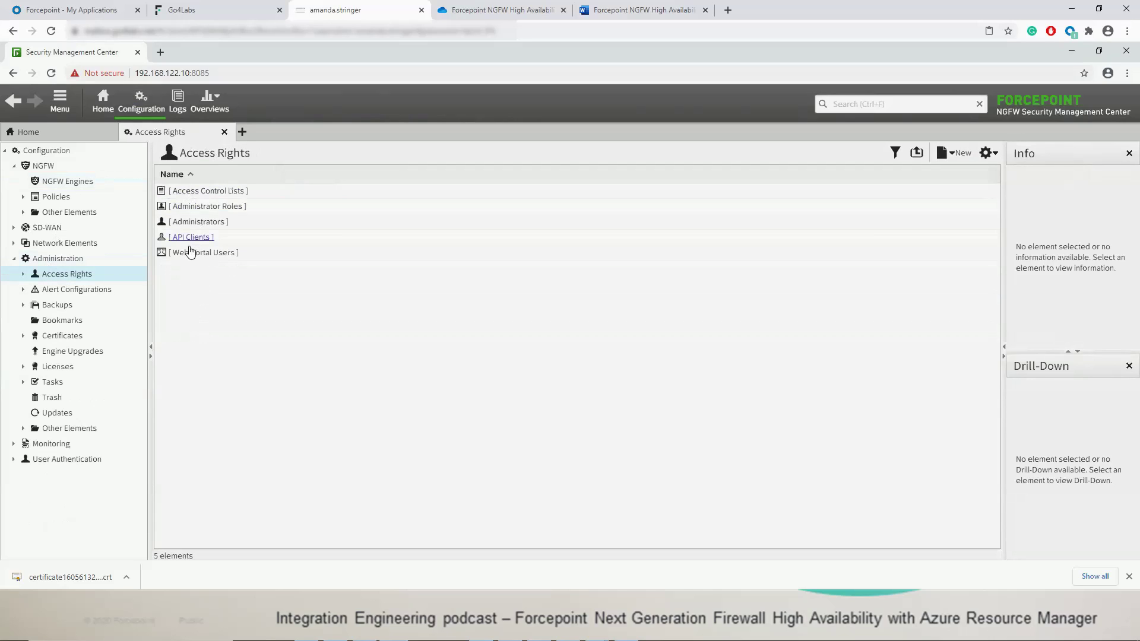
double_click(192, 238)
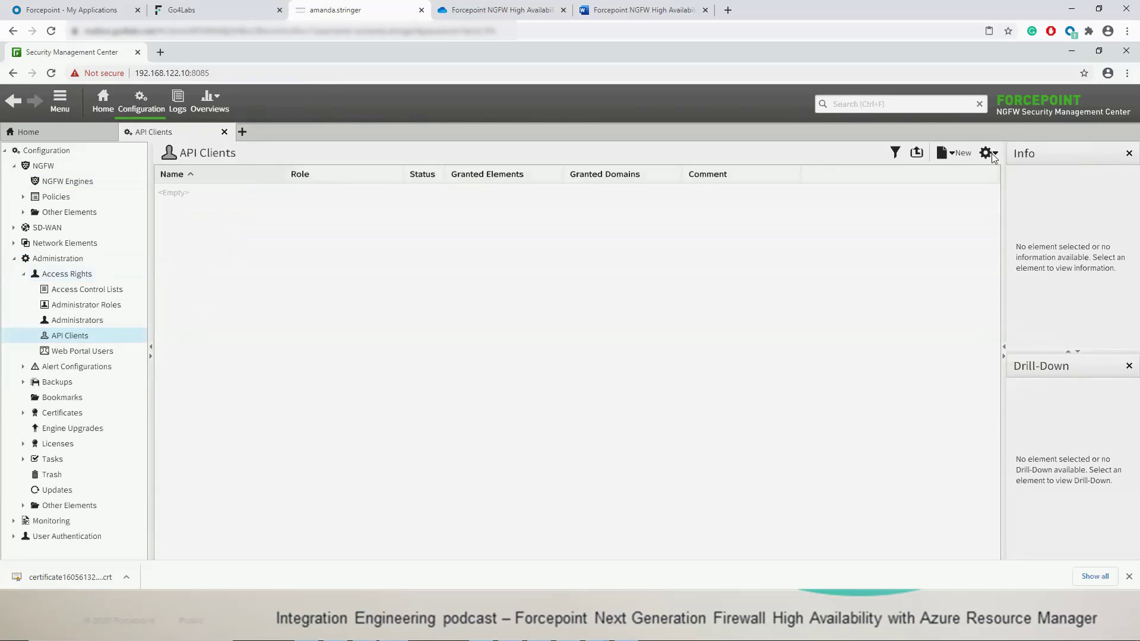
click(957, 154)
click(967, 174)
text(n)
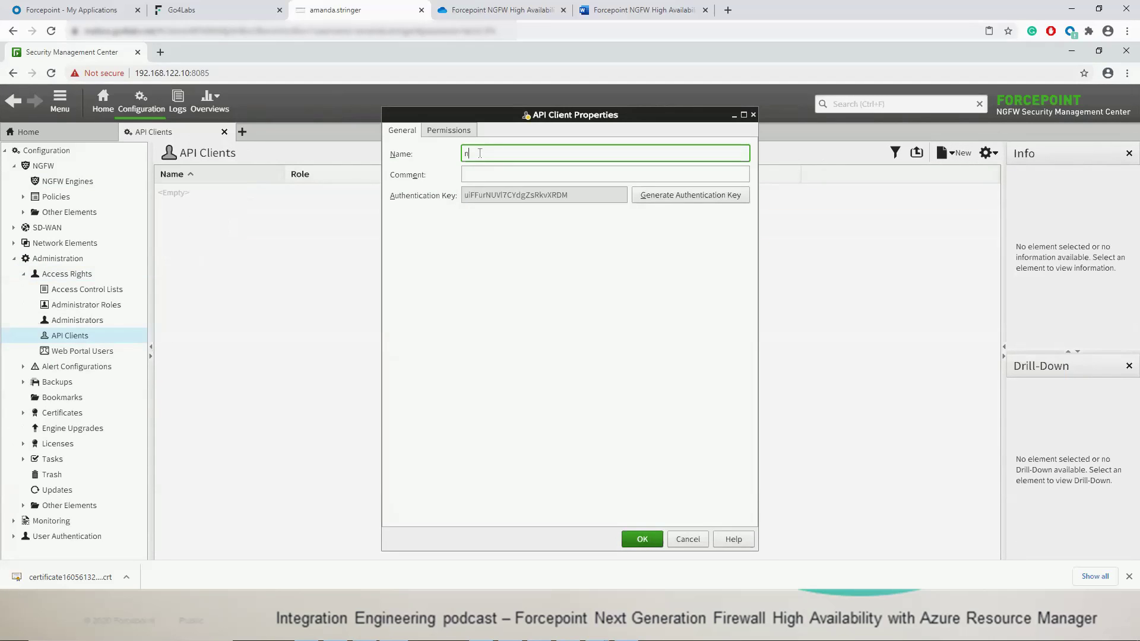
text(gfw-)
text(ha)
drag(573, 198, 465, 198)
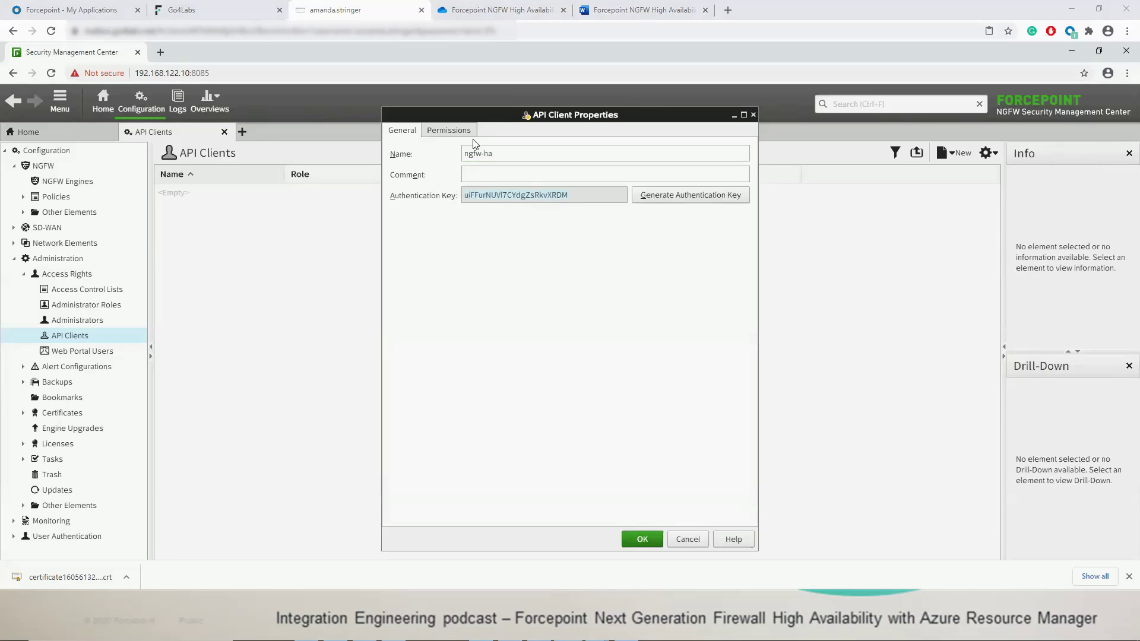
Step: Grant the ngfw-ha API client unrestricted superuser permissions and save it
click(443, 133)
click(398, 190)
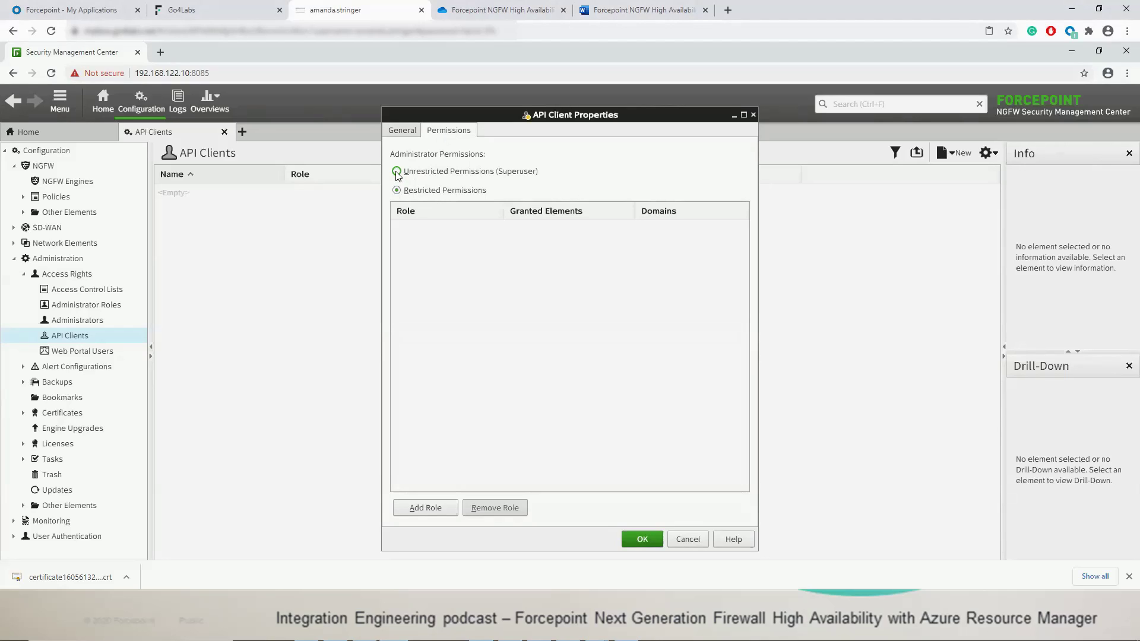
click(432, 173)
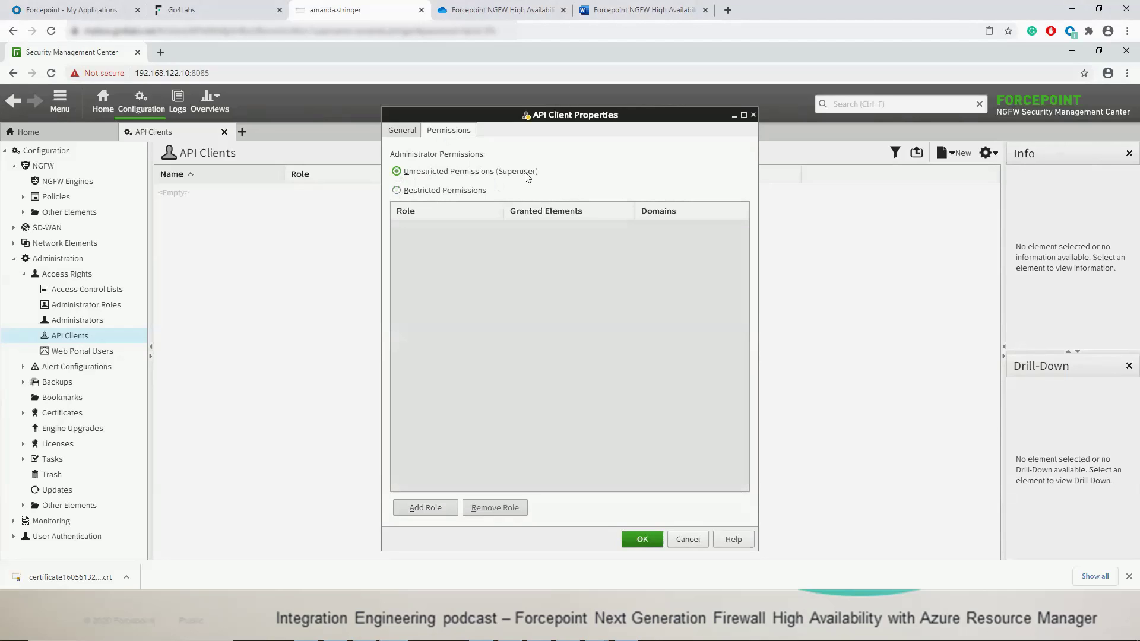
click(399, 131)
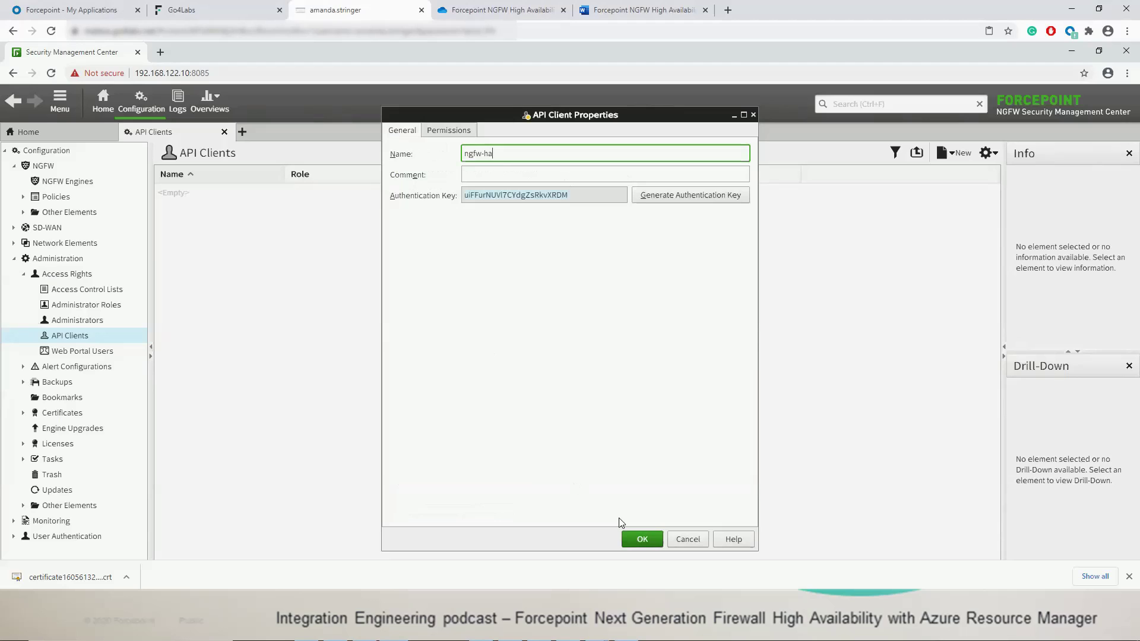
click(641, 539)
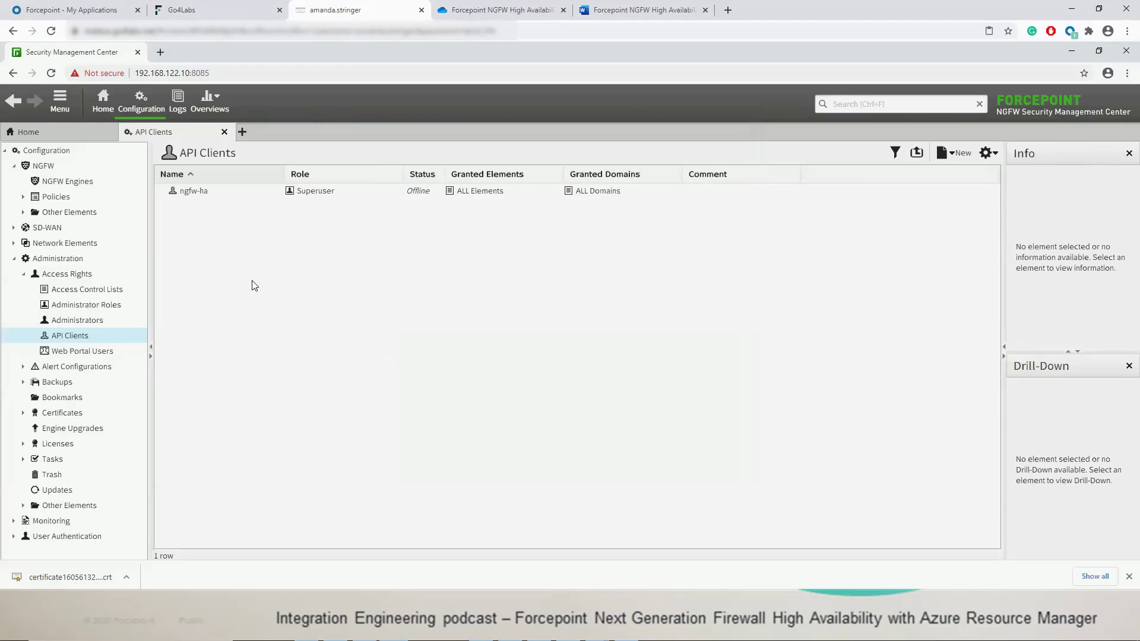
Step: Open the Management Server properties from the Home dashboard's other servers list
click(133, 111)
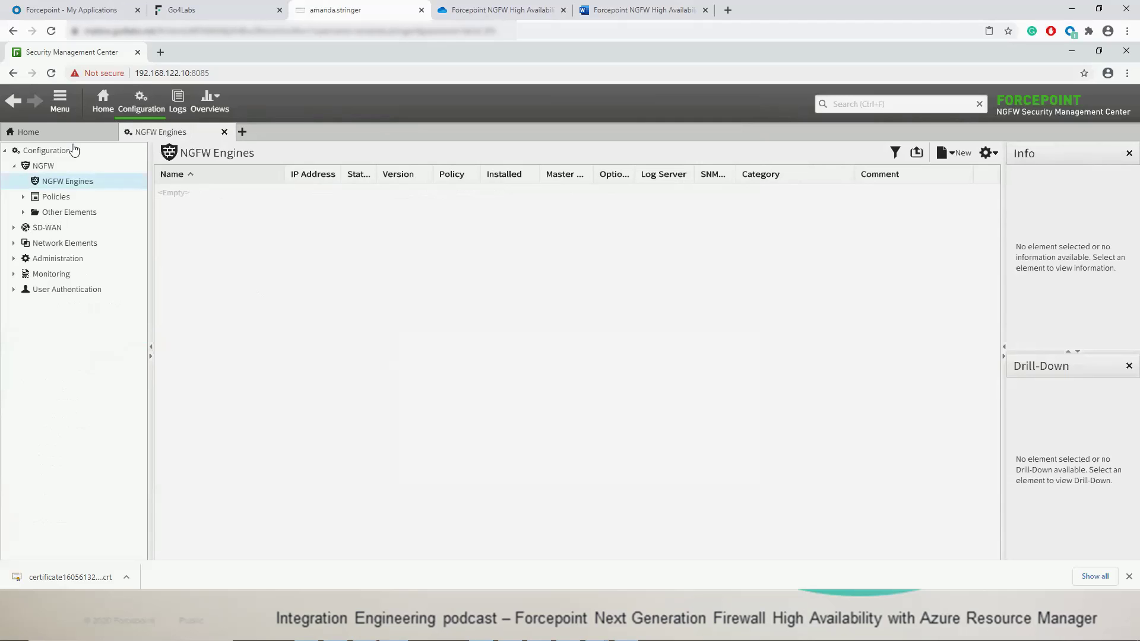
click(103, 108)
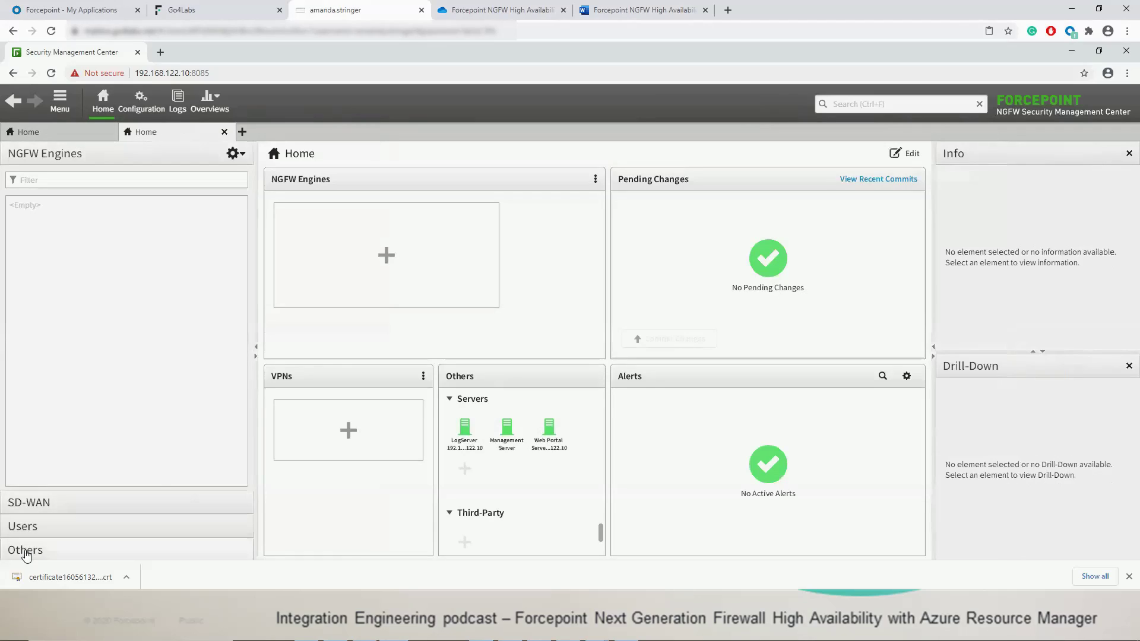
click(28, 550)
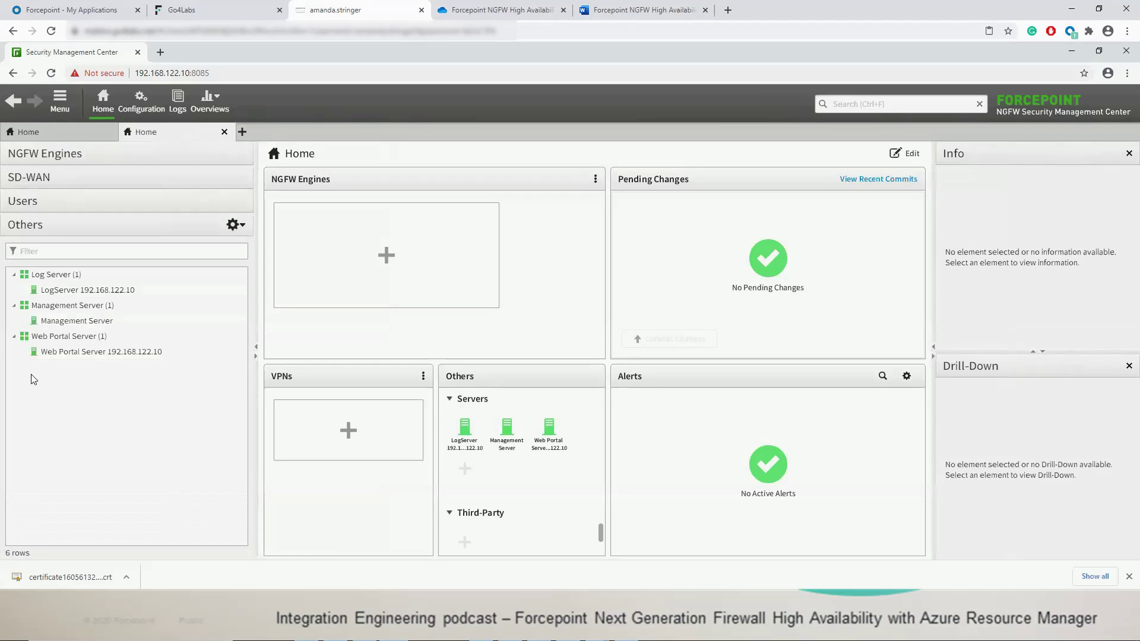
click(68, 324)
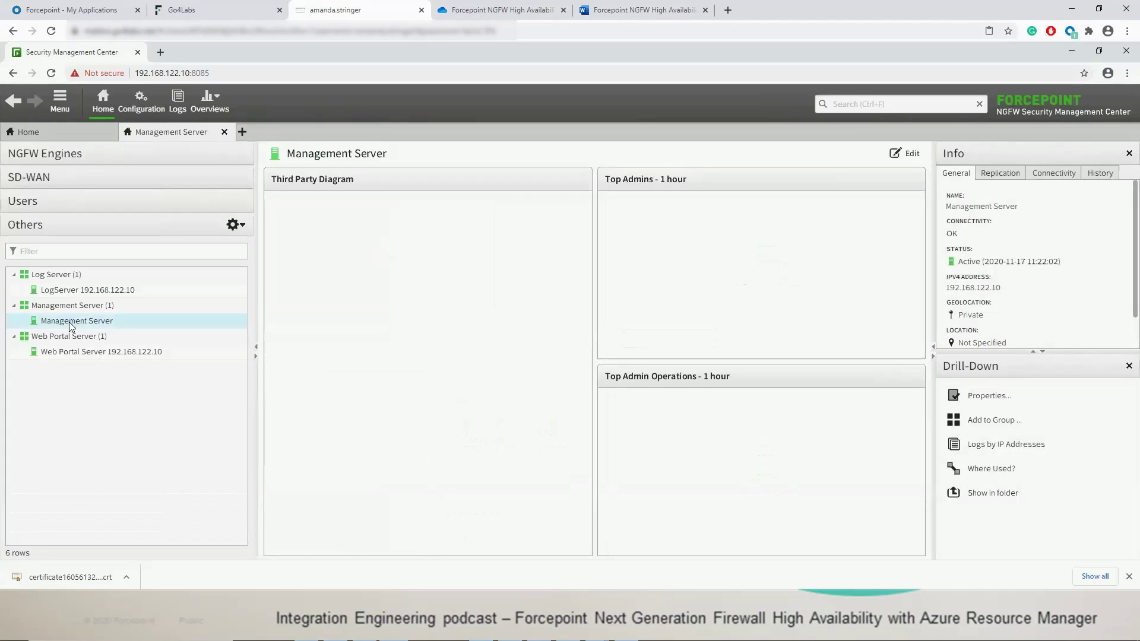
right_click(70, 326)
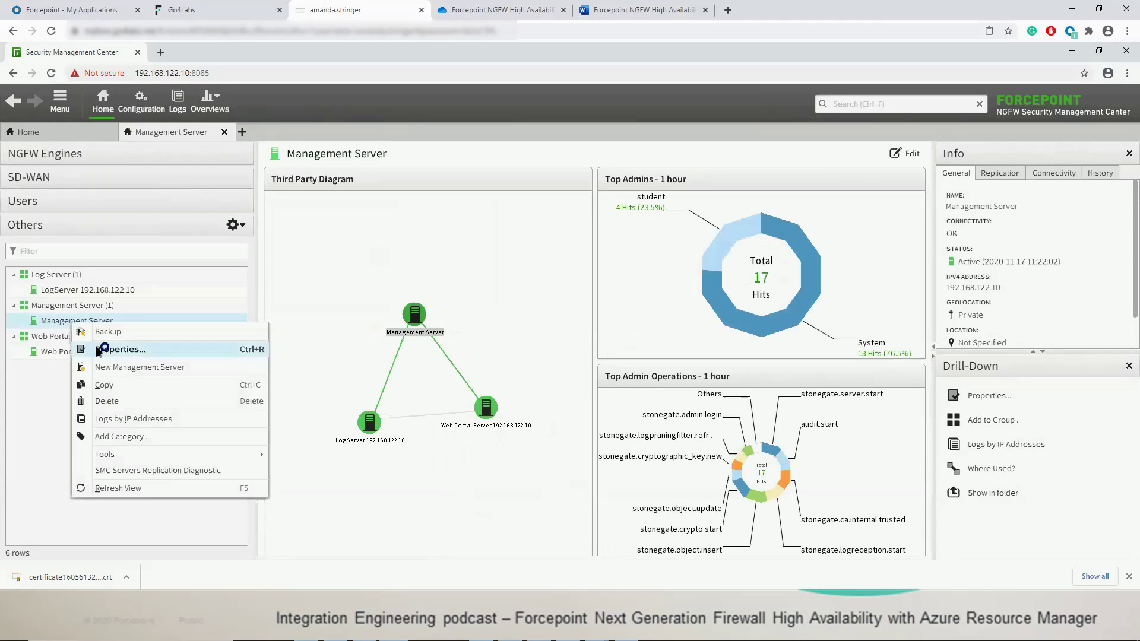
click(99, 350)
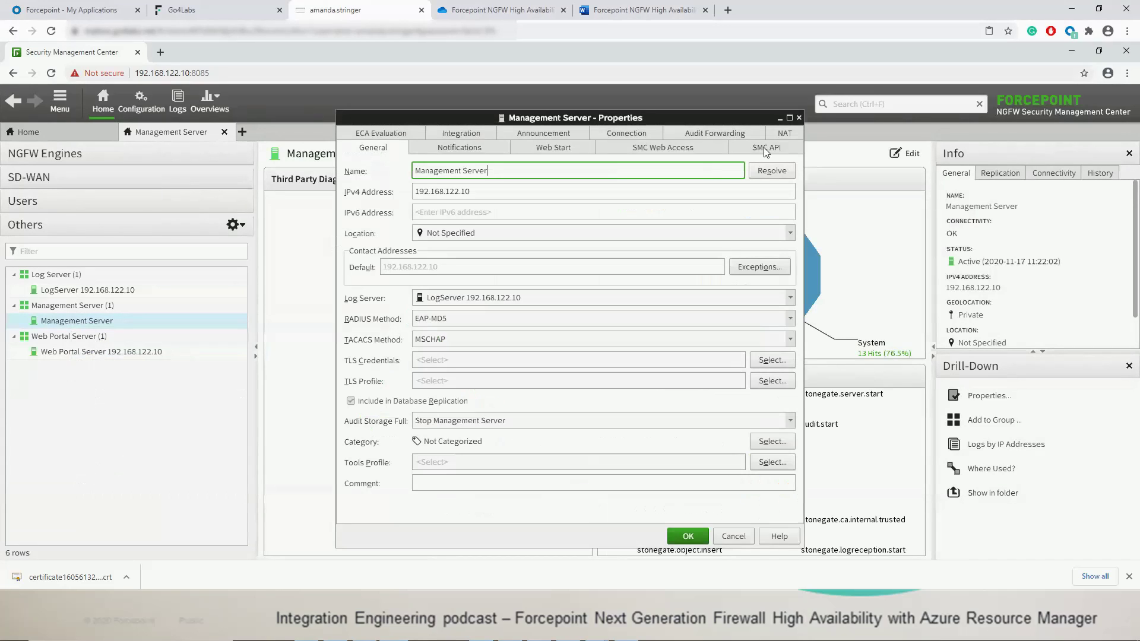
Step: Enable the SMC API with host 51.91.238.230 and its TLS credential, saving past the duplicate IP warning
click(765, 148)
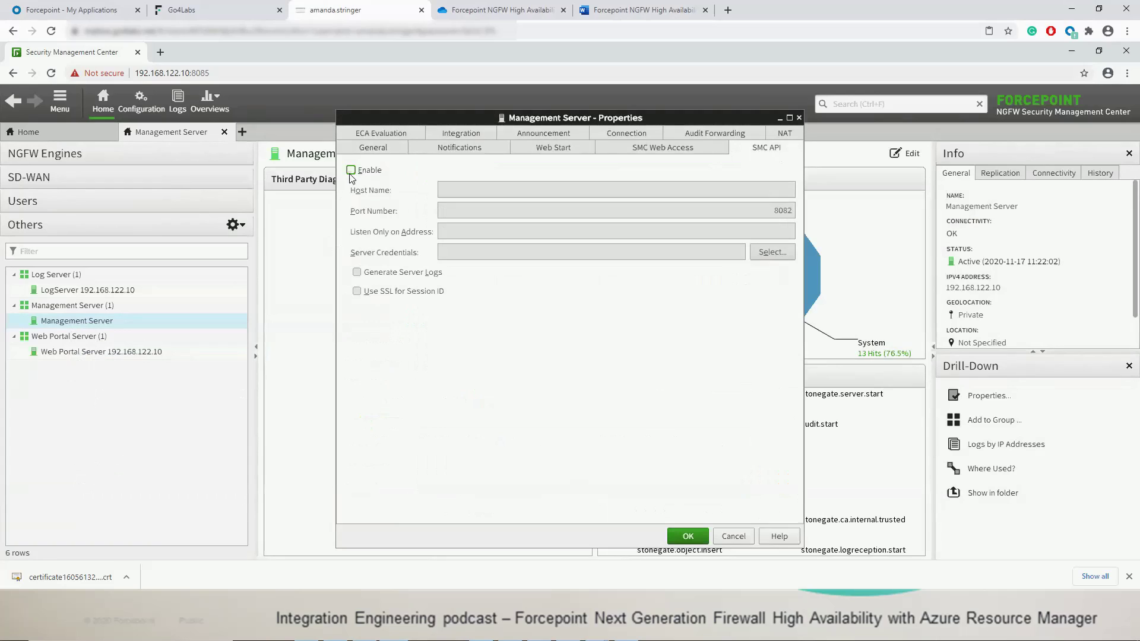
key(space)
click(455, 189)
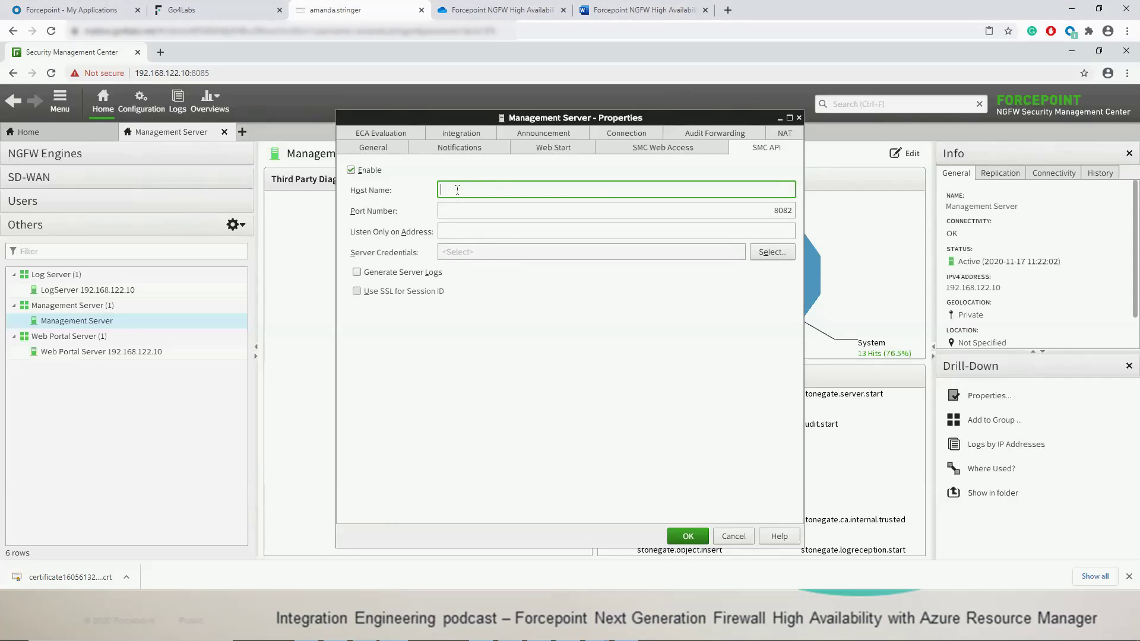
text(51.91.238.230)
click(767, 254)
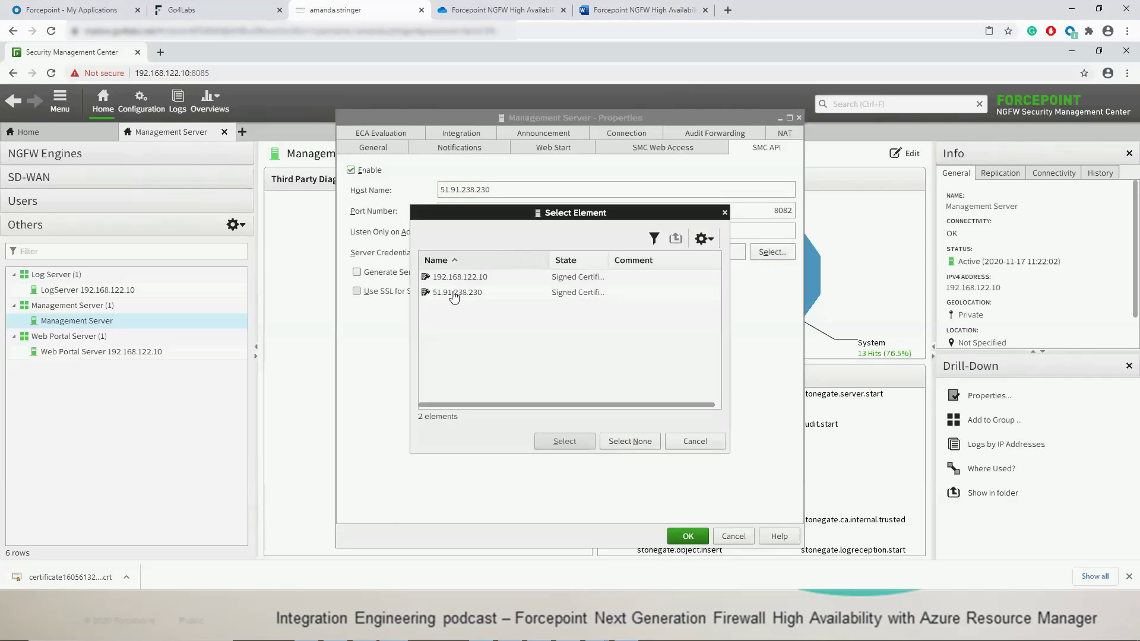
click(453, 294)
click(558, 441)
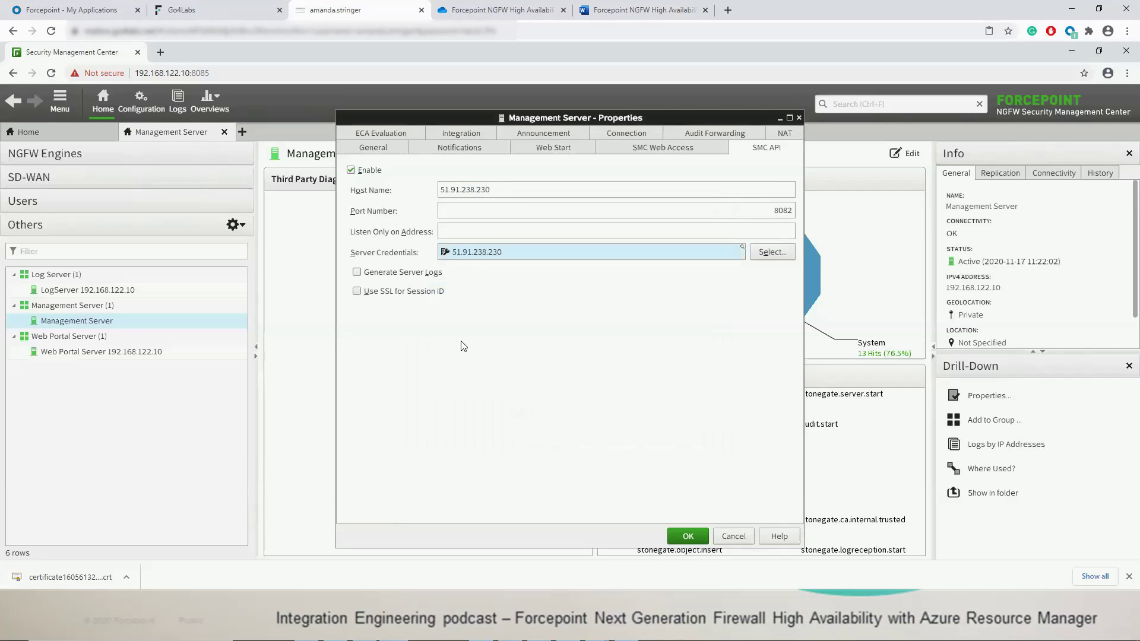
click(693, 536)
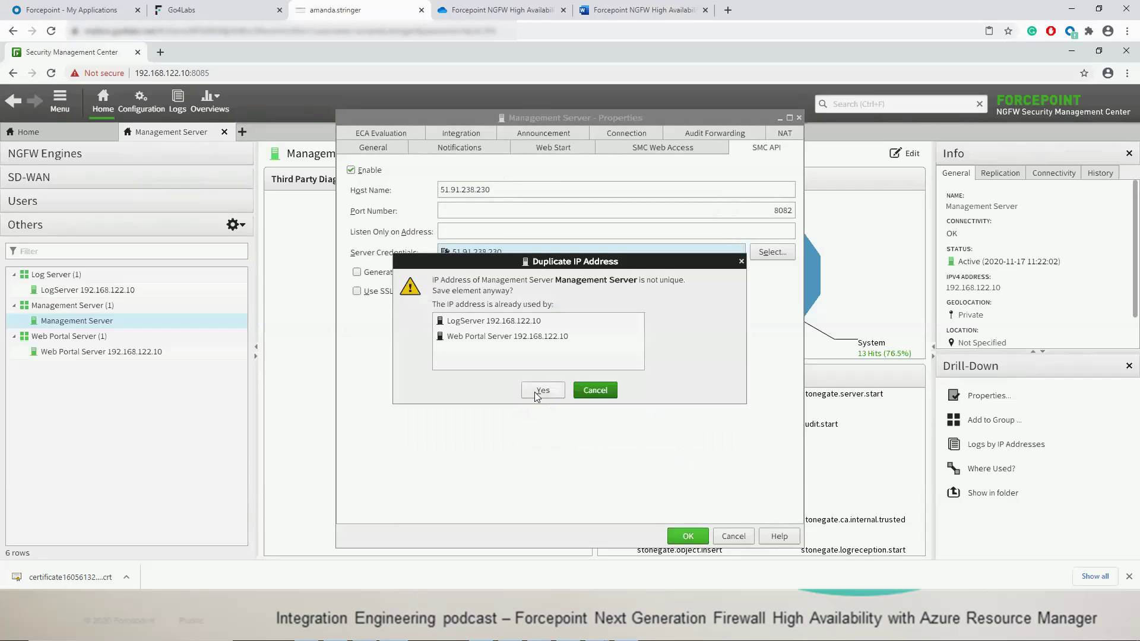
click(543, 391)
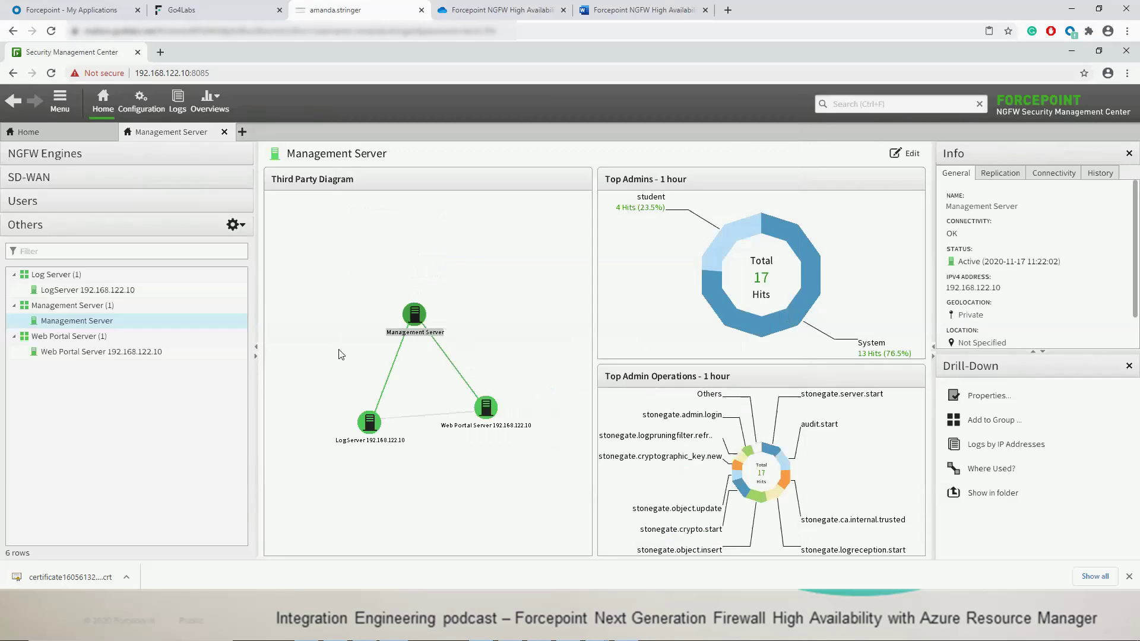
Step: Add the my-location element under Administration > Other Elements > Locations and return to Home
click(138, 111)
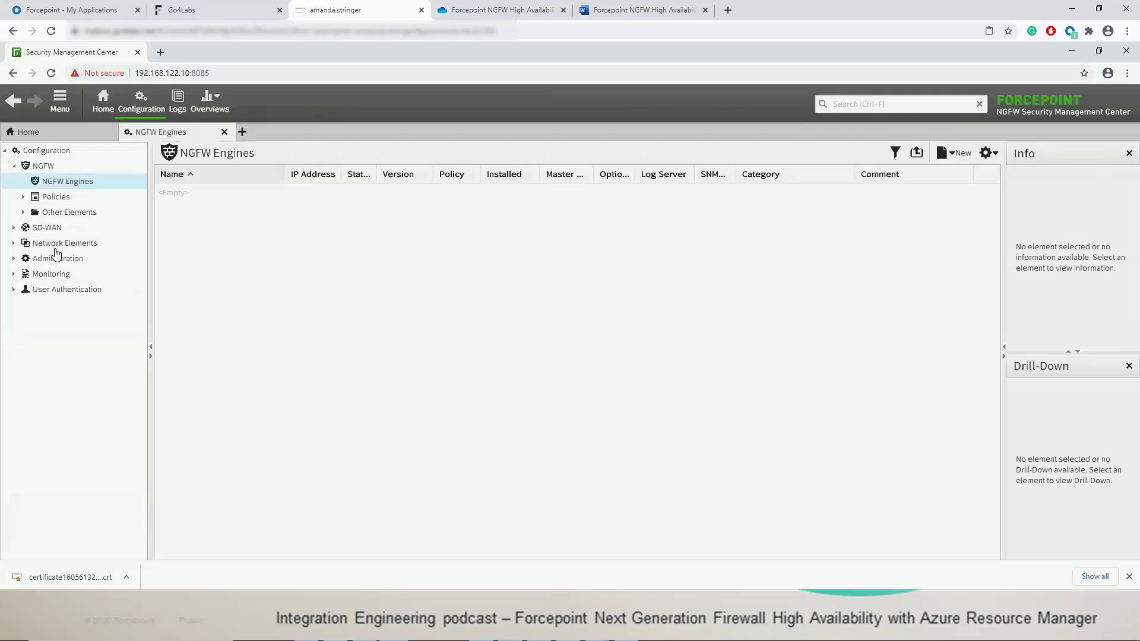
click(57, 258)
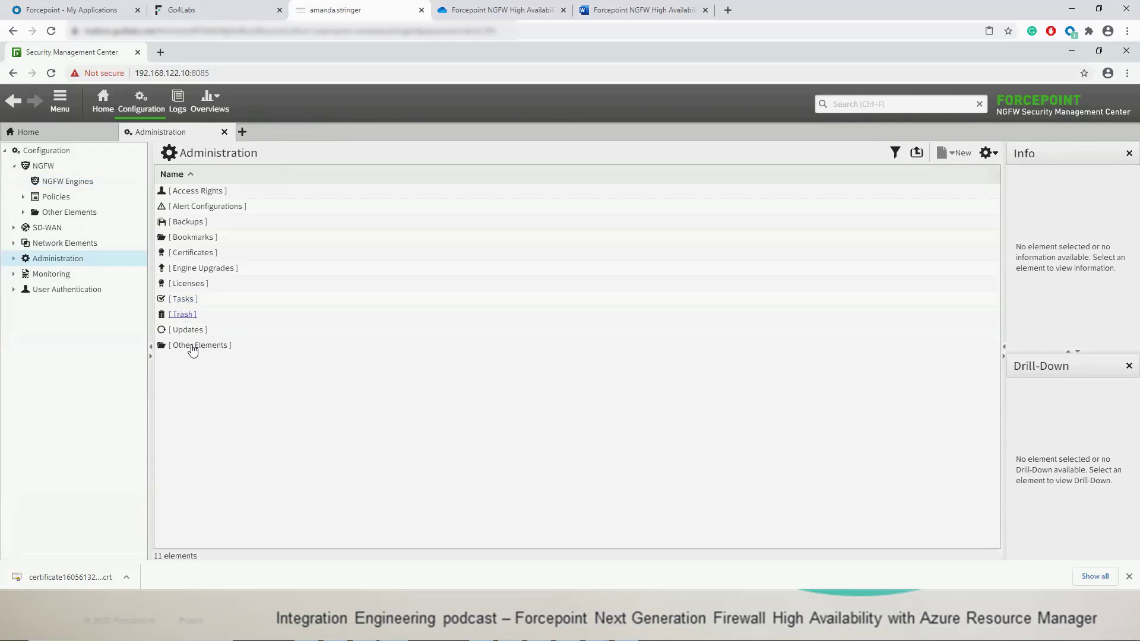
double_click(192, 347)
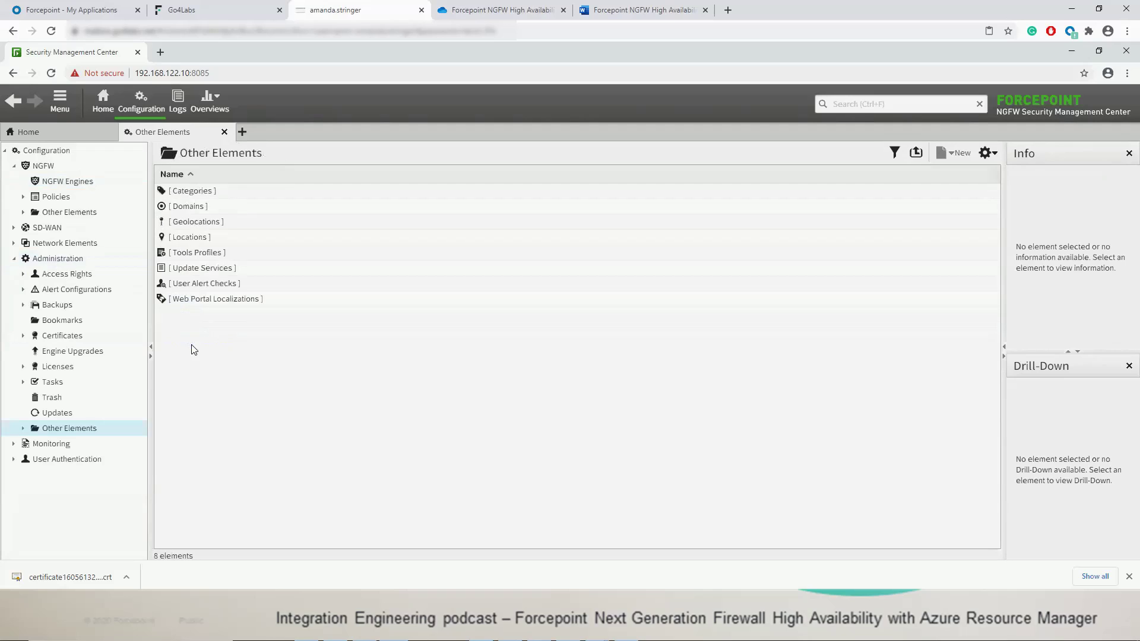
double_click(182, 239)
click(956, 157)
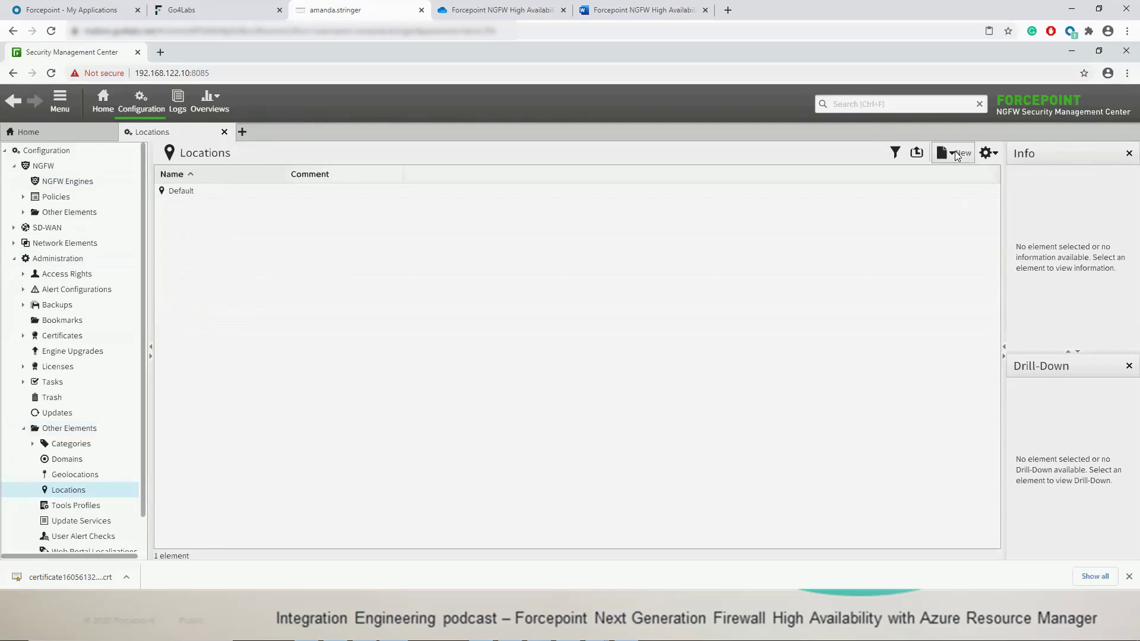
click(965, 172)
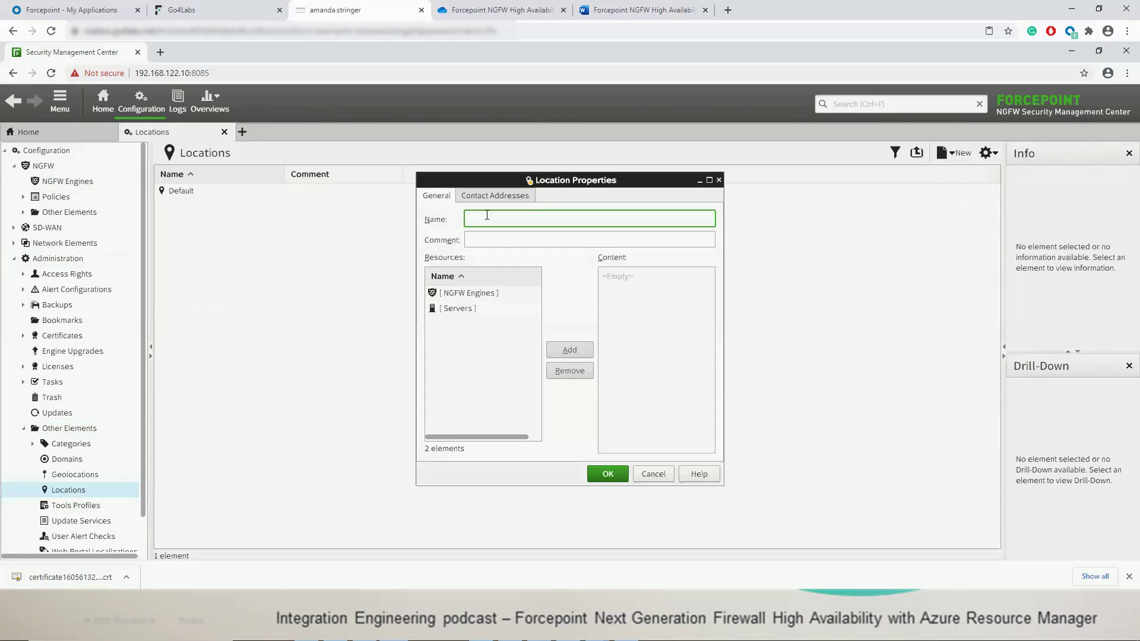
text(m)
text(y-loca)
text(tion)
click(606, 473)
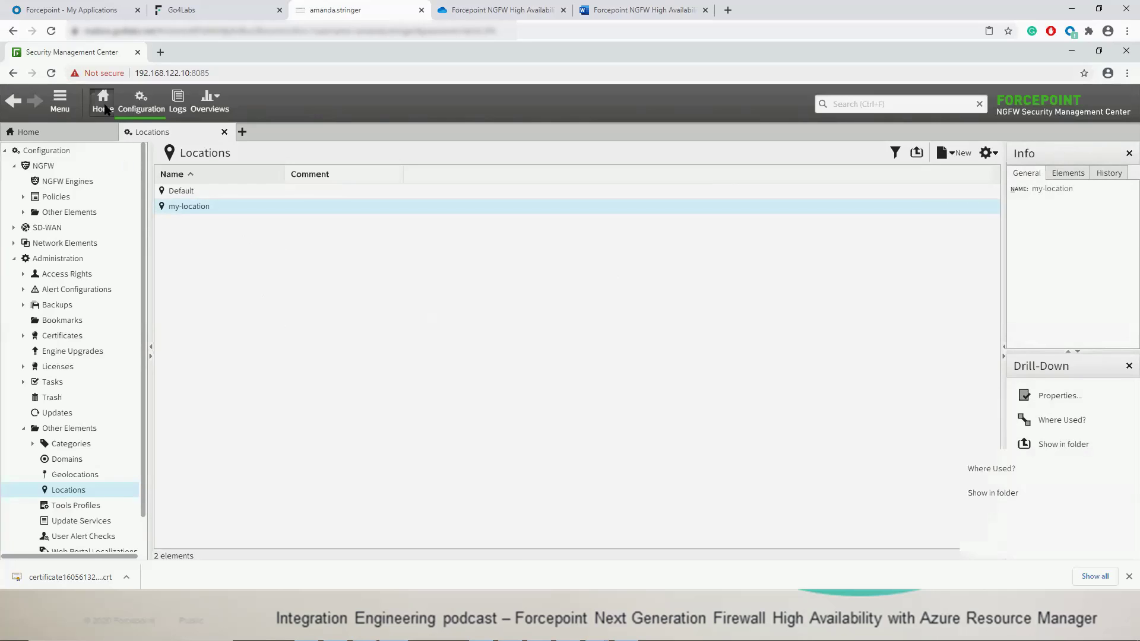
click(104, 101)
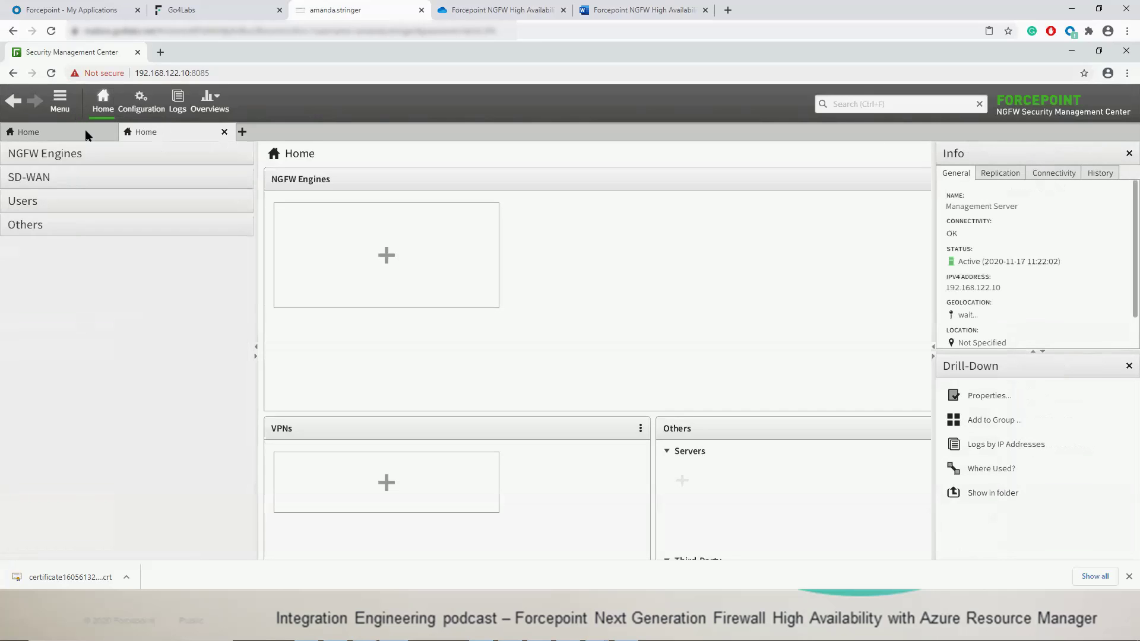
Step: Open the Management Server properties and set the default contact address to 192.168.122.10
click(28, 552)
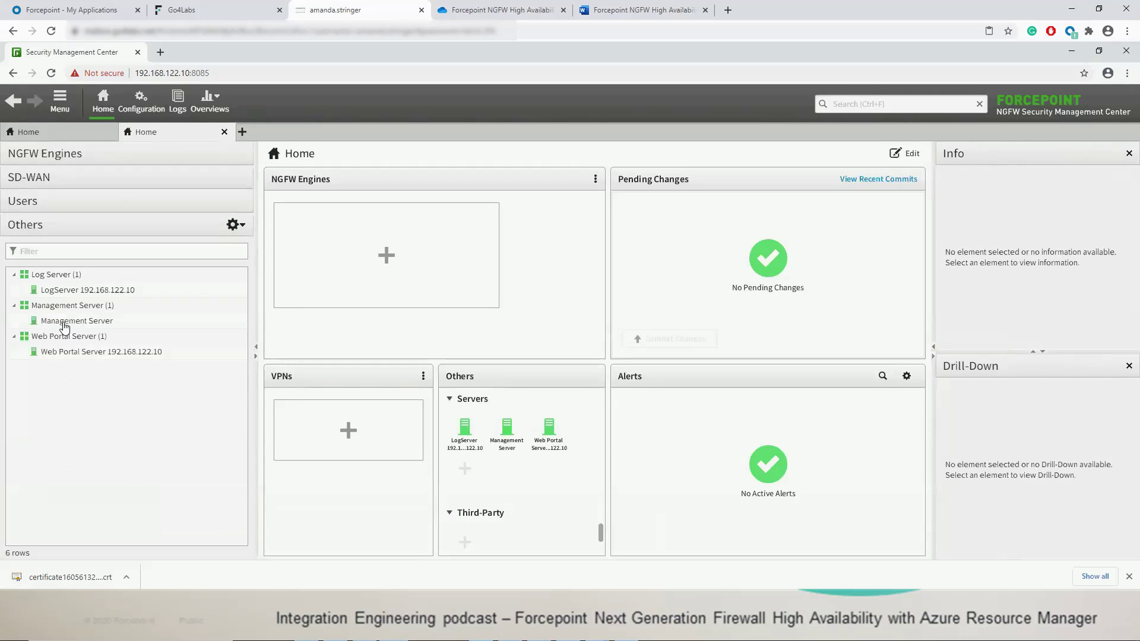
click(62, 324)
right_click(77, 322)
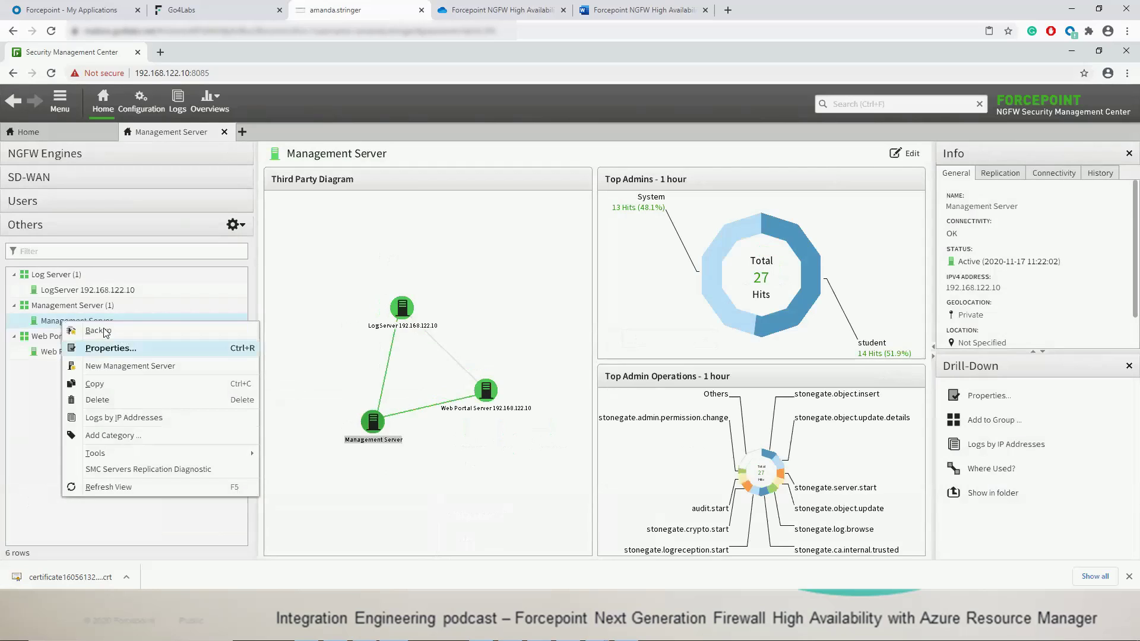
click(106, 351)
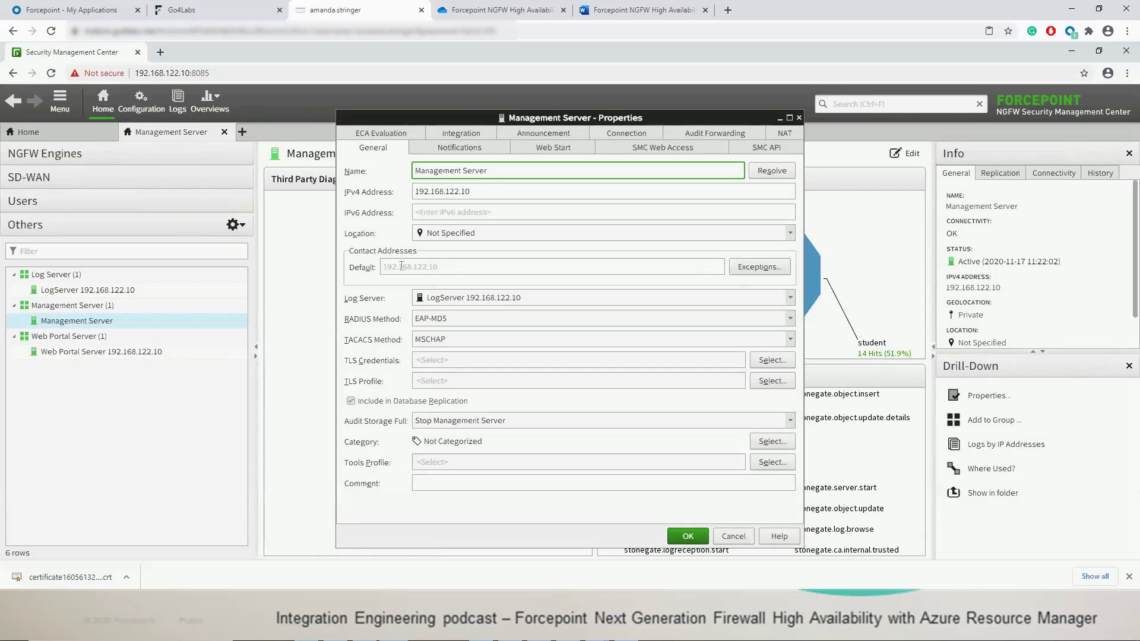
click(400, 267)
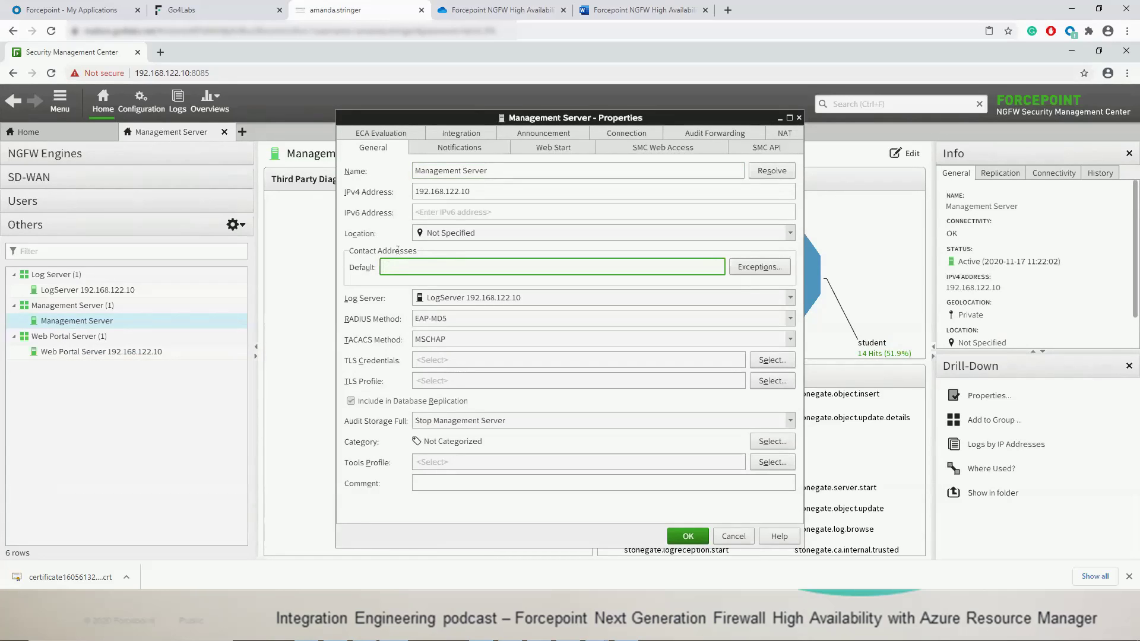
text(192.168.122.10)
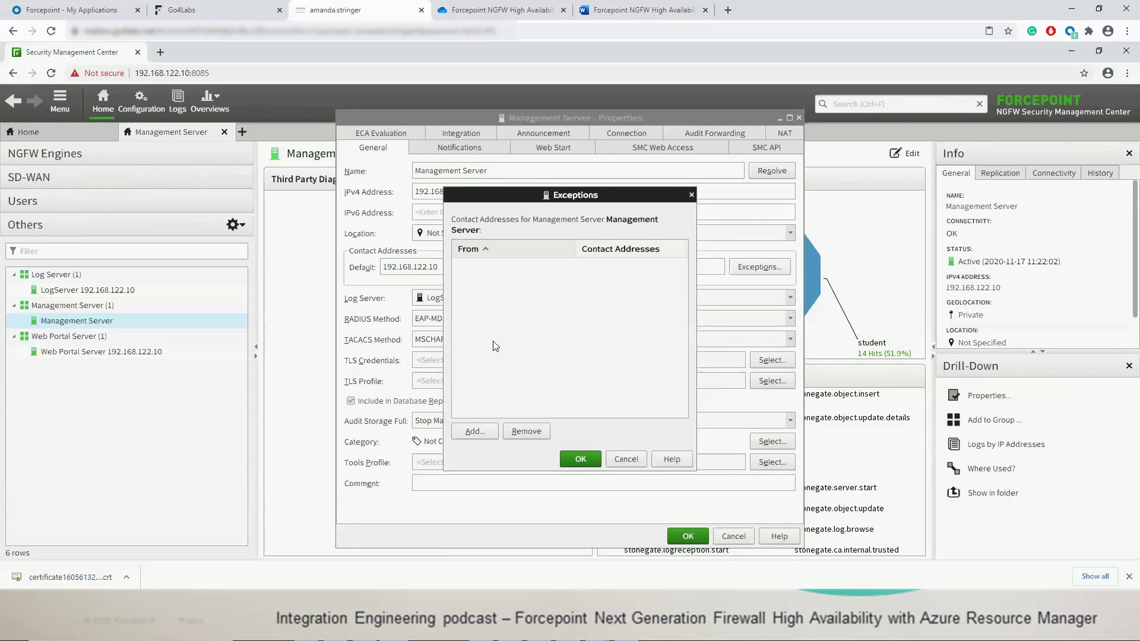
click(472, 434)
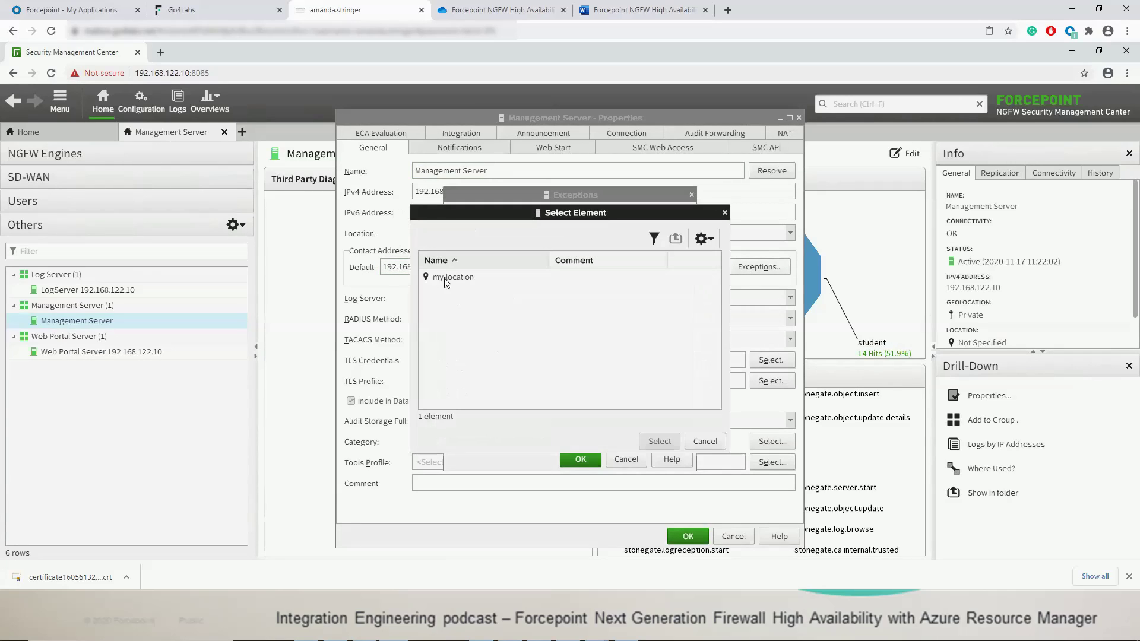
click(447, 279)
click(661, 442)
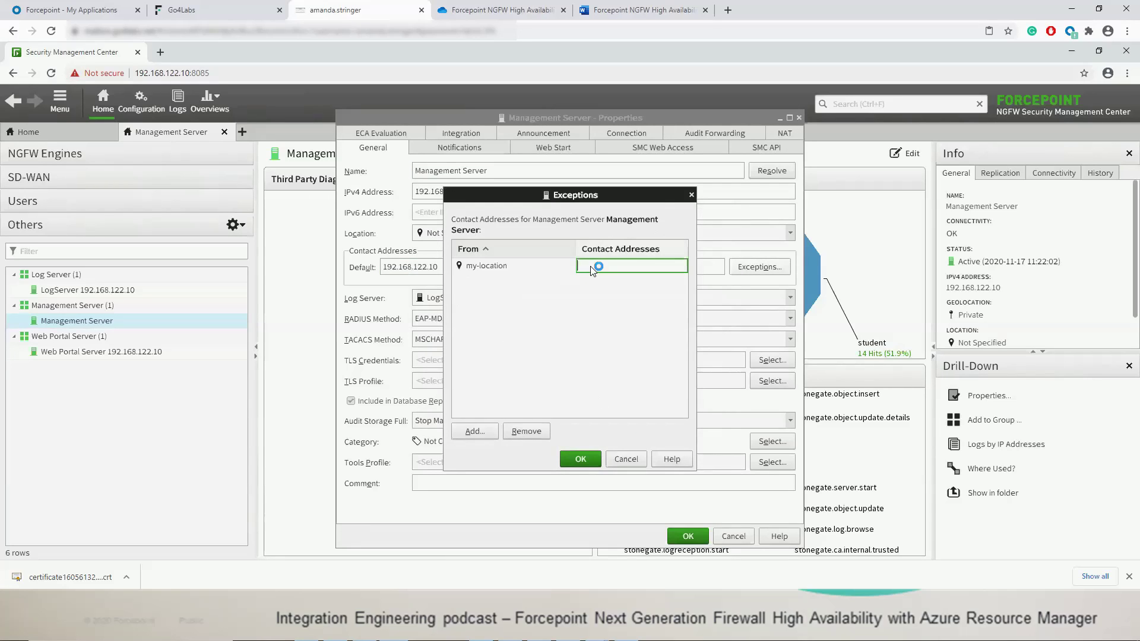
text(51.91.238.230)
click(573, 459)
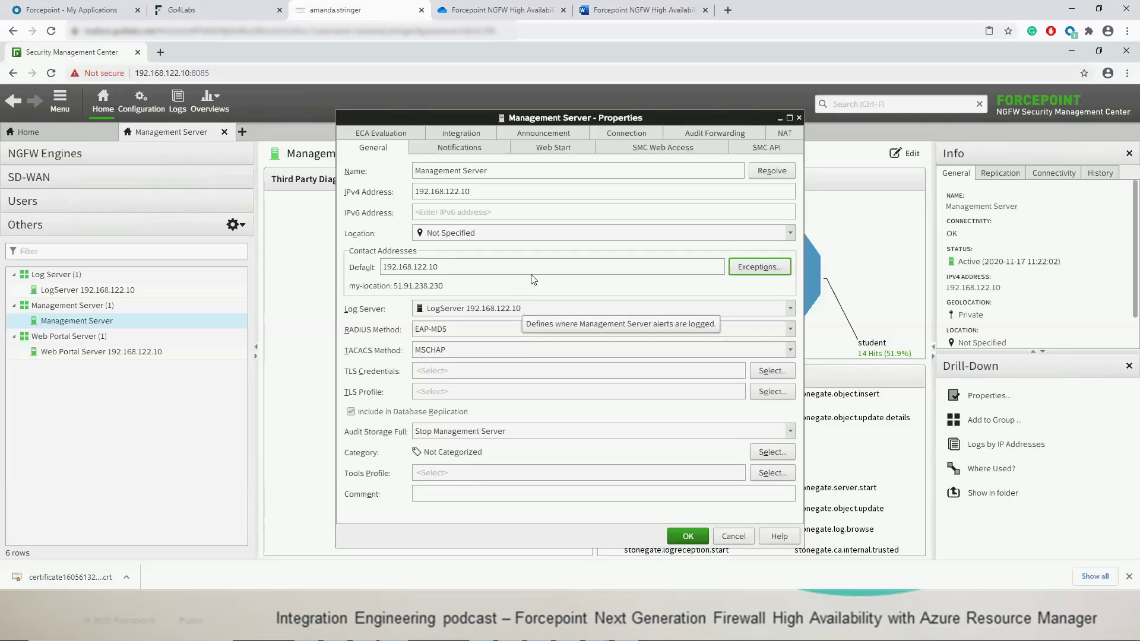
click(692, 538)
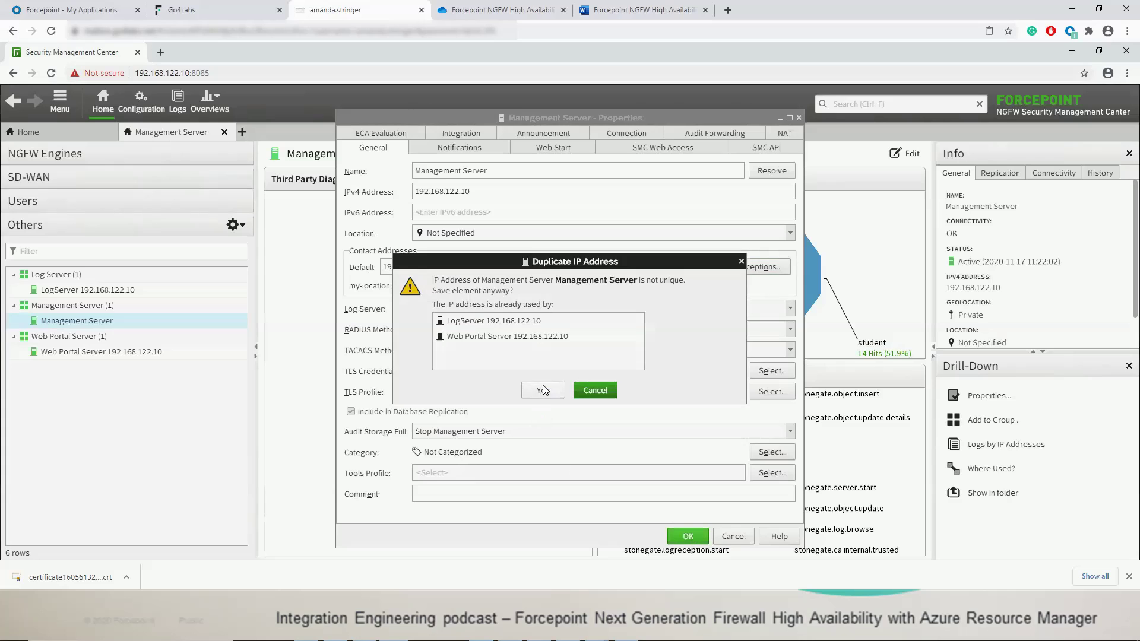
click(544, 392)
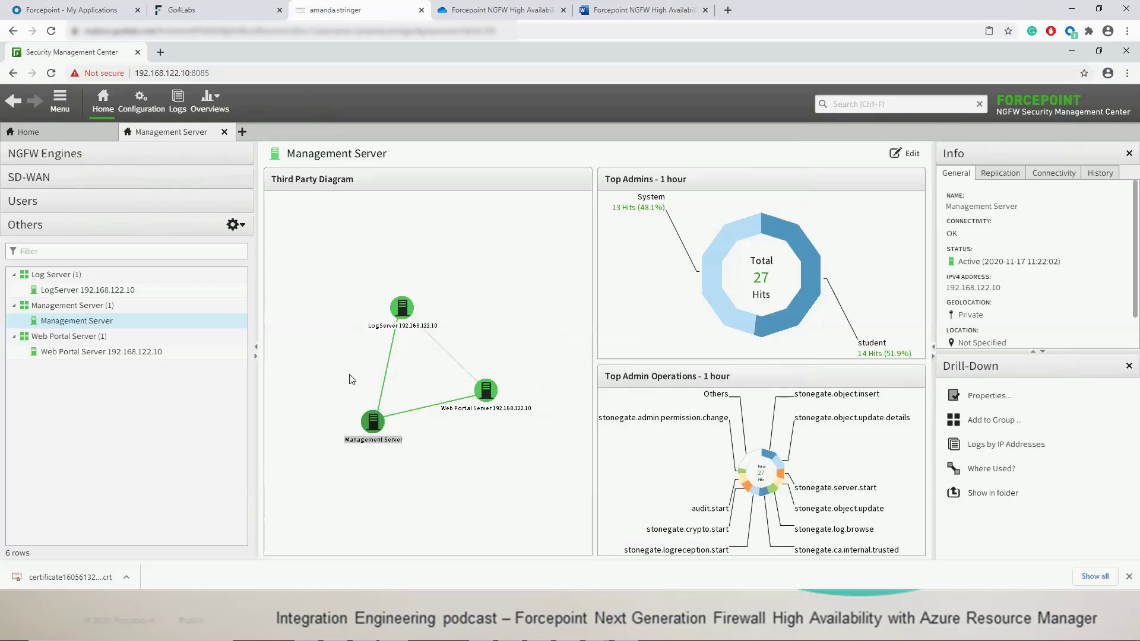
click(63, 292)
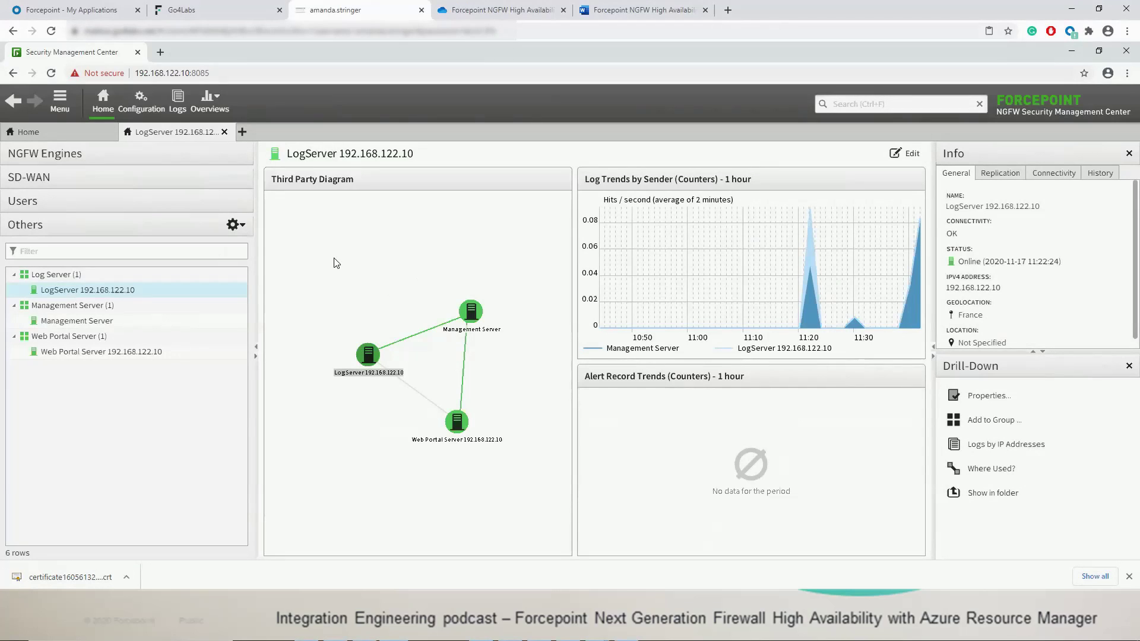
Step: Switch to the Configuration view to reach the firewall policies
click(142, 109)
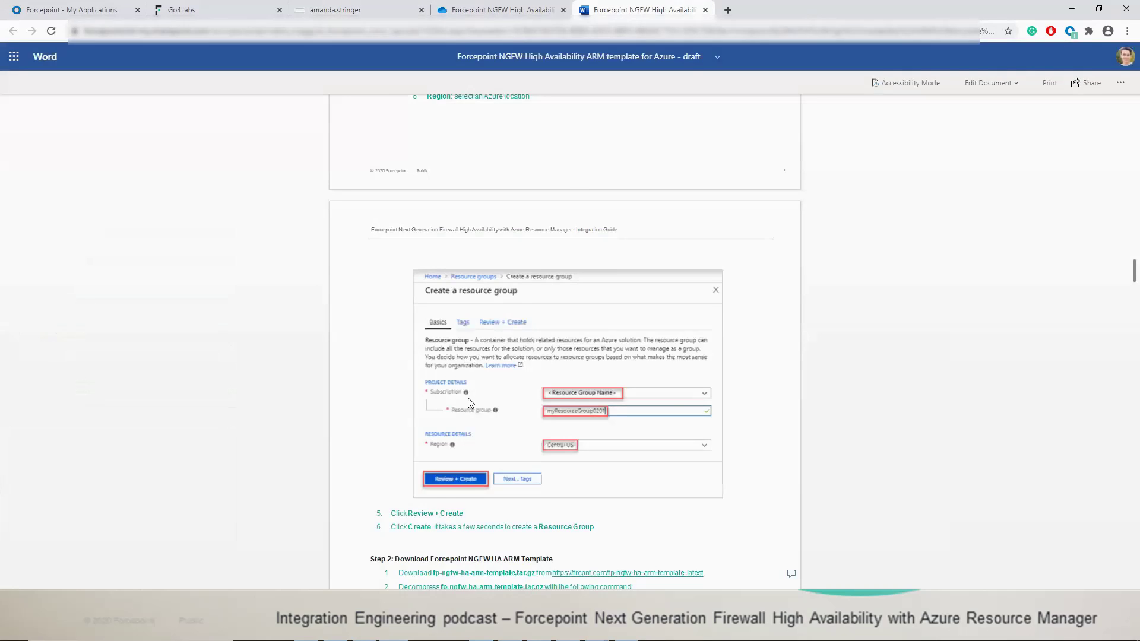
scroll(550, 357, down, 2)
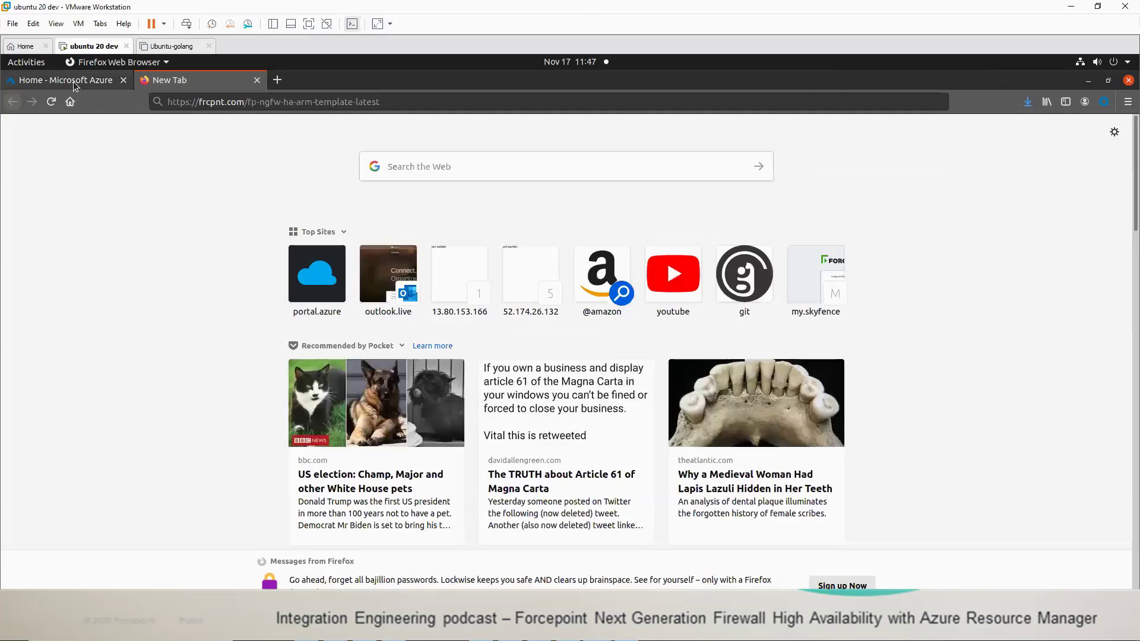
Step: Create resource group fp-ngfw-ha in the CorkBizDev subscription, keeping the default region
click(75, 82)
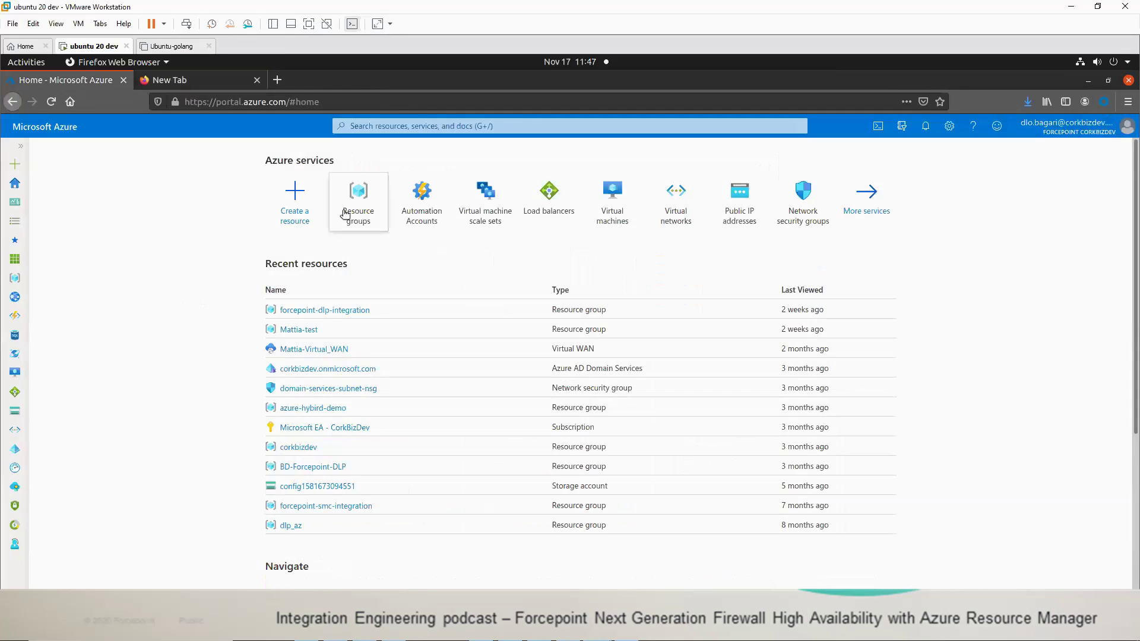
click(360, 195)
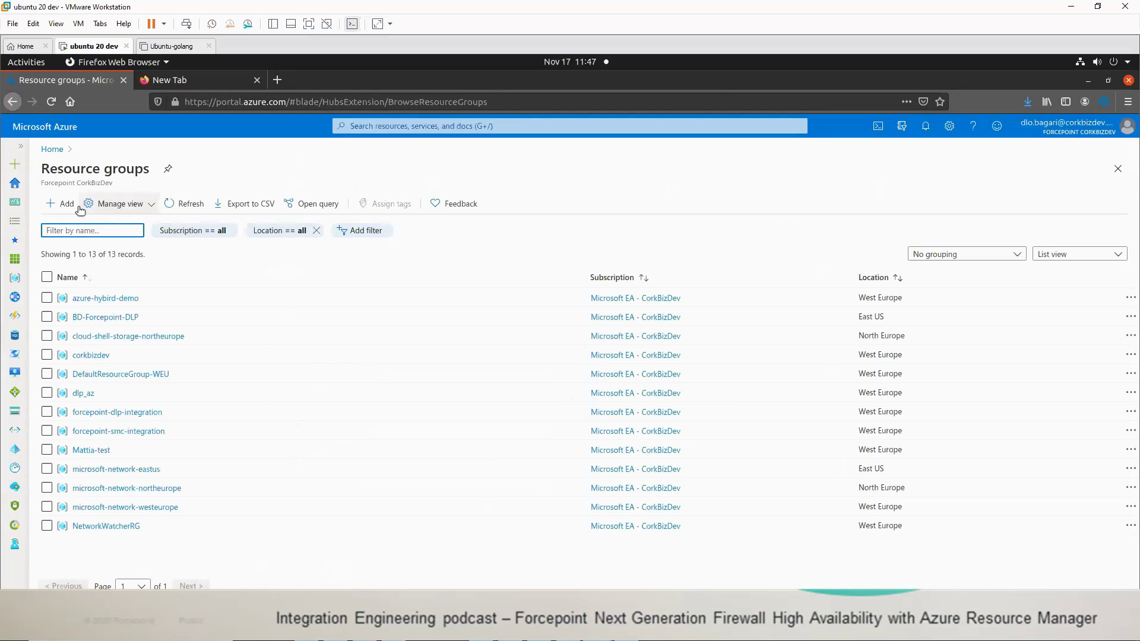
click(57, 206)
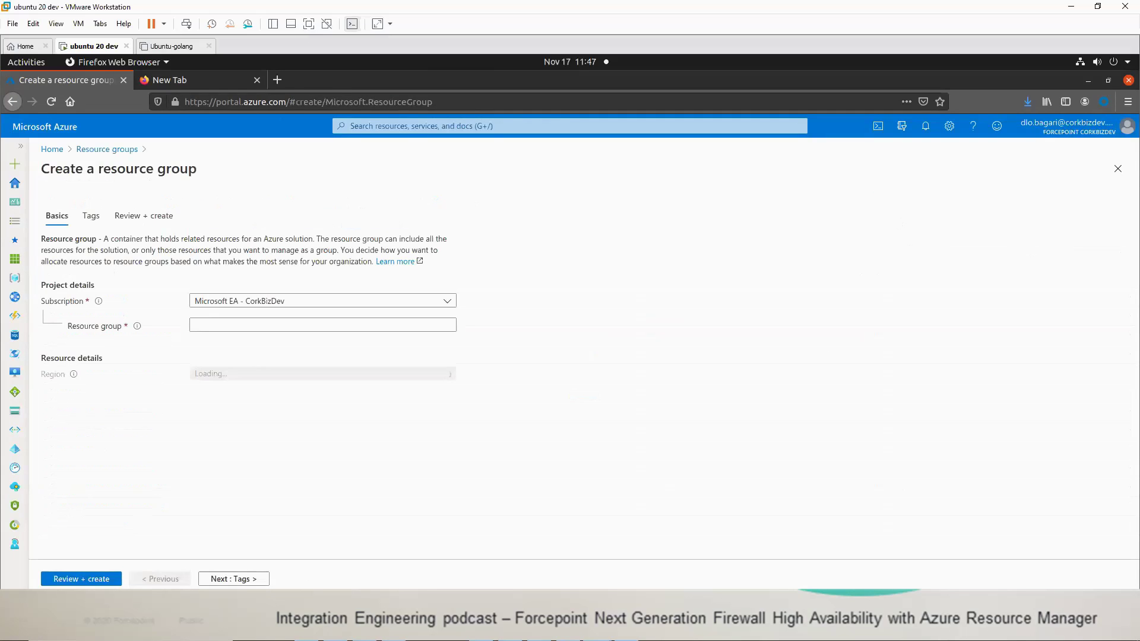
click(218, 327)
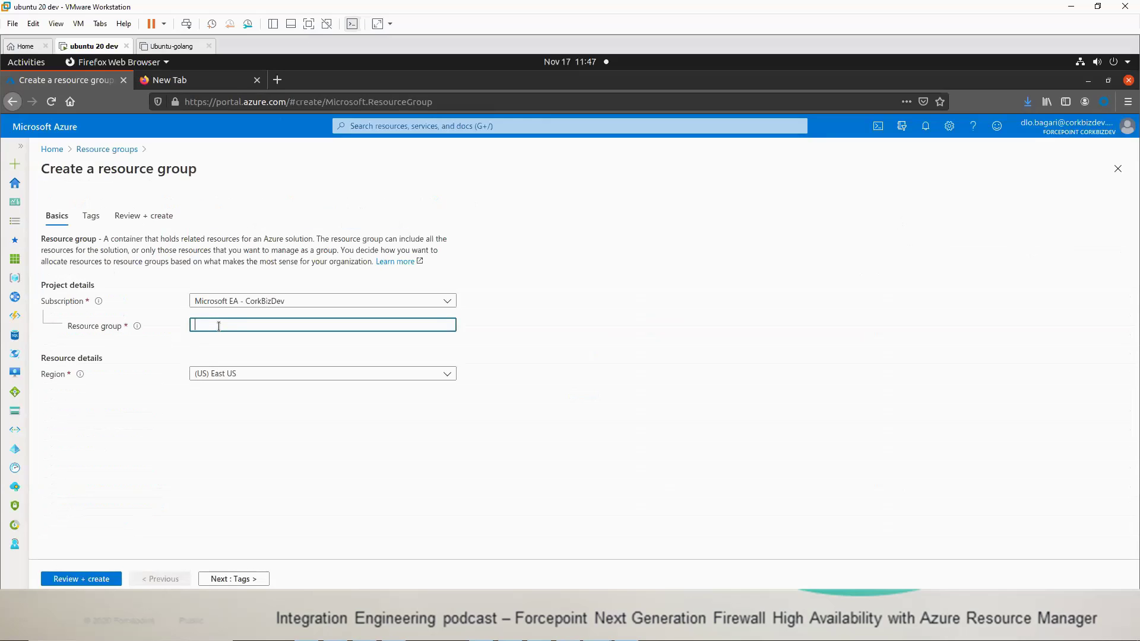
text(fp-)
text(ngfw-)
text(ha)
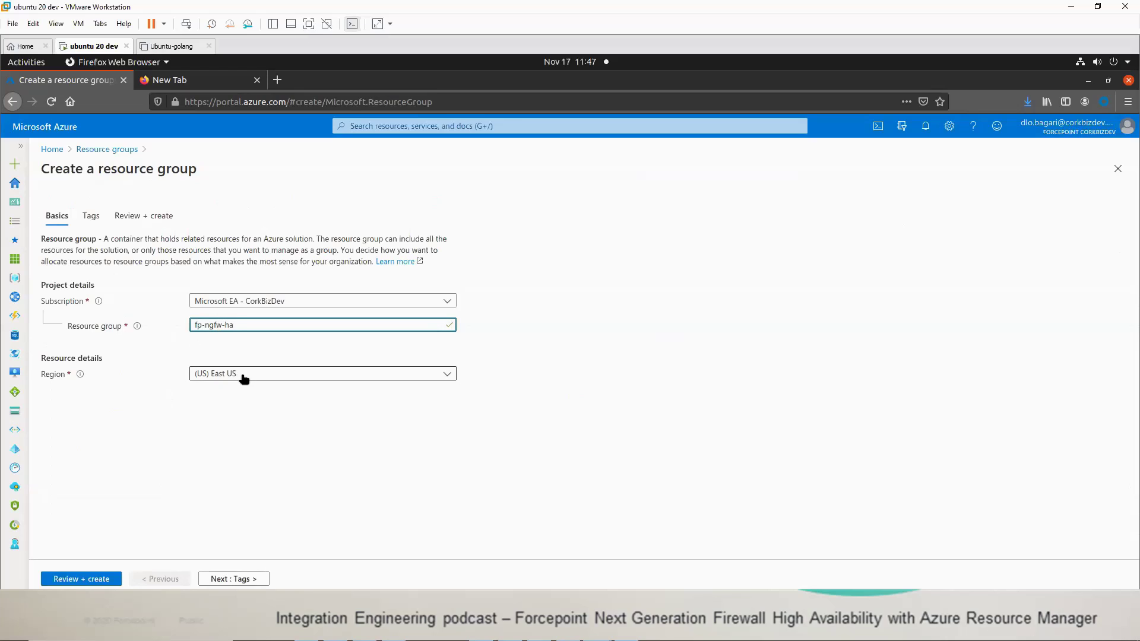
click(243, 378)
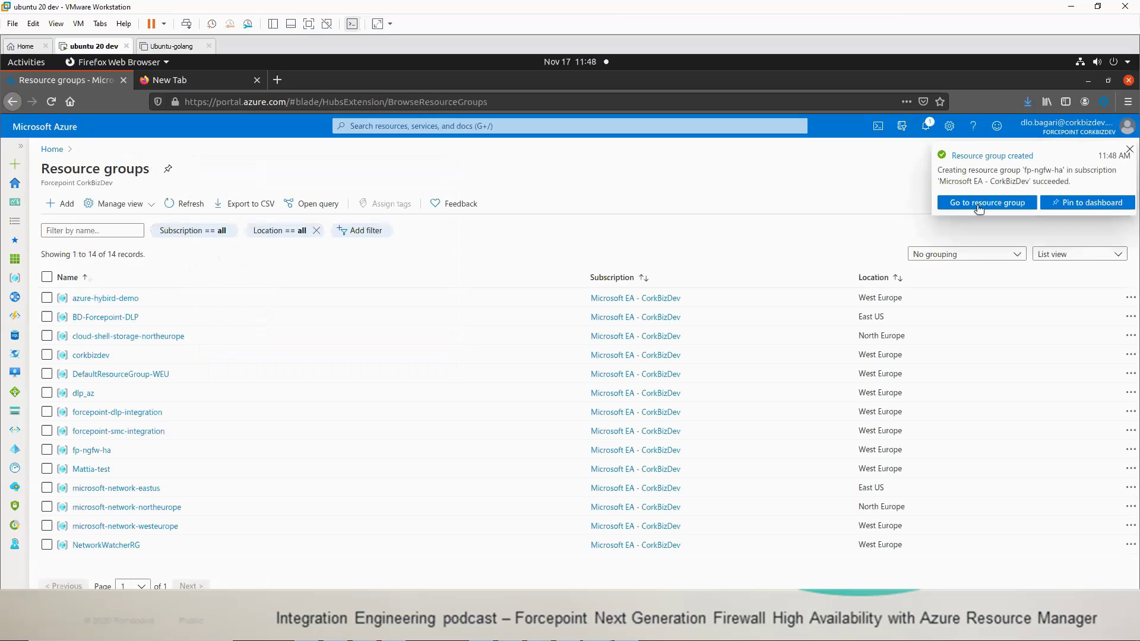
Step: From the fp-ngfw-ha resource group, start a 'Deploy a custom template' build-your-own deployment
click(979, 203)
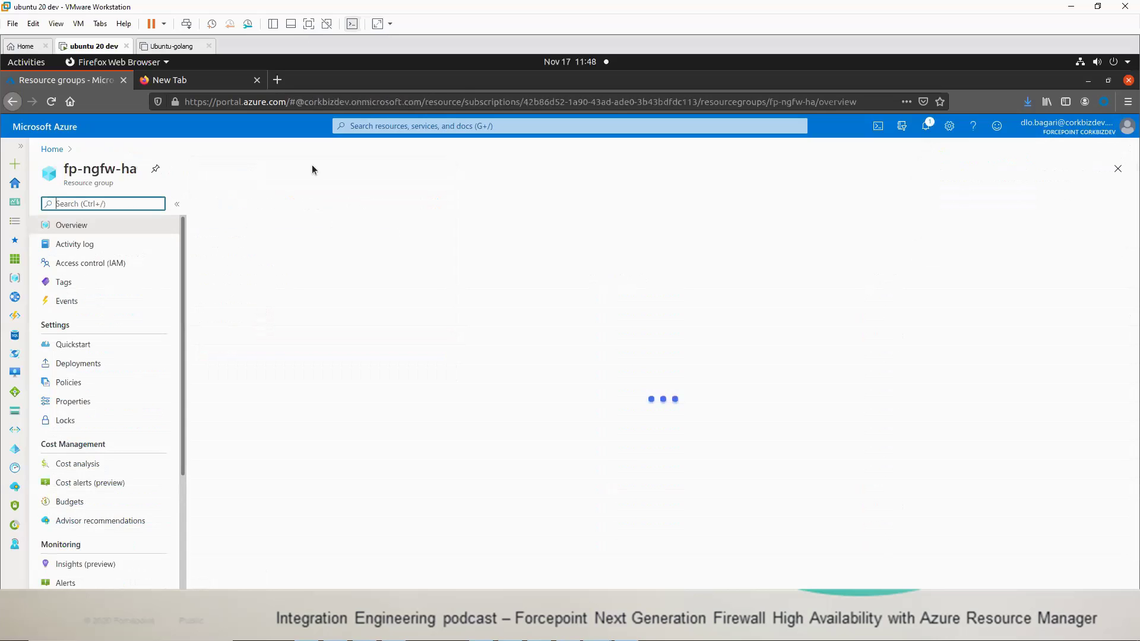
click(363, 126)
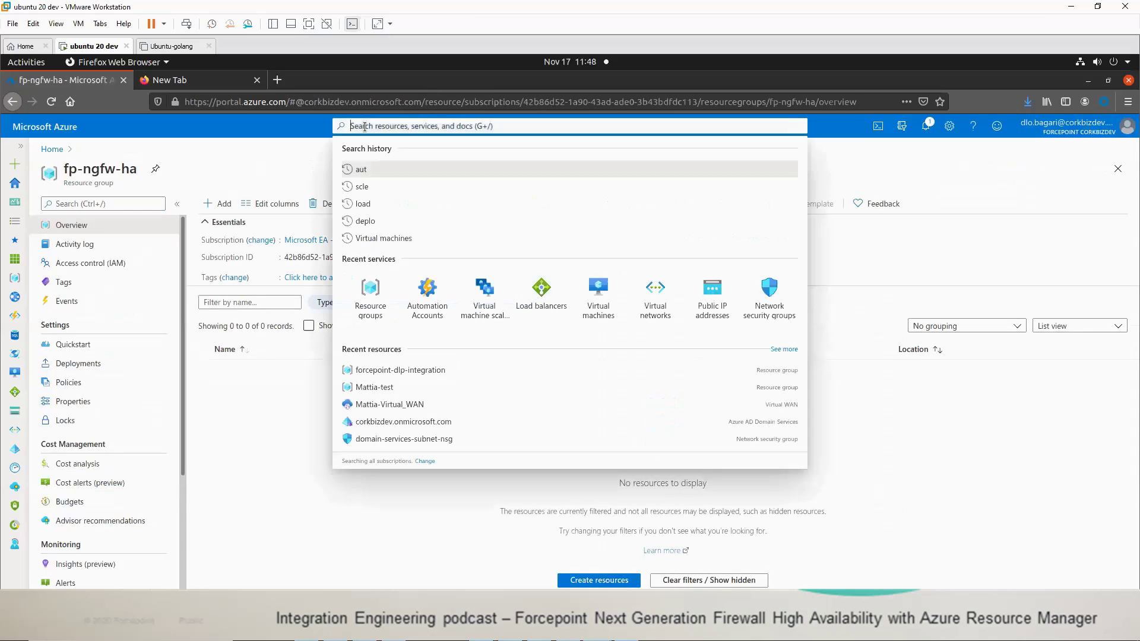
text(deplo)
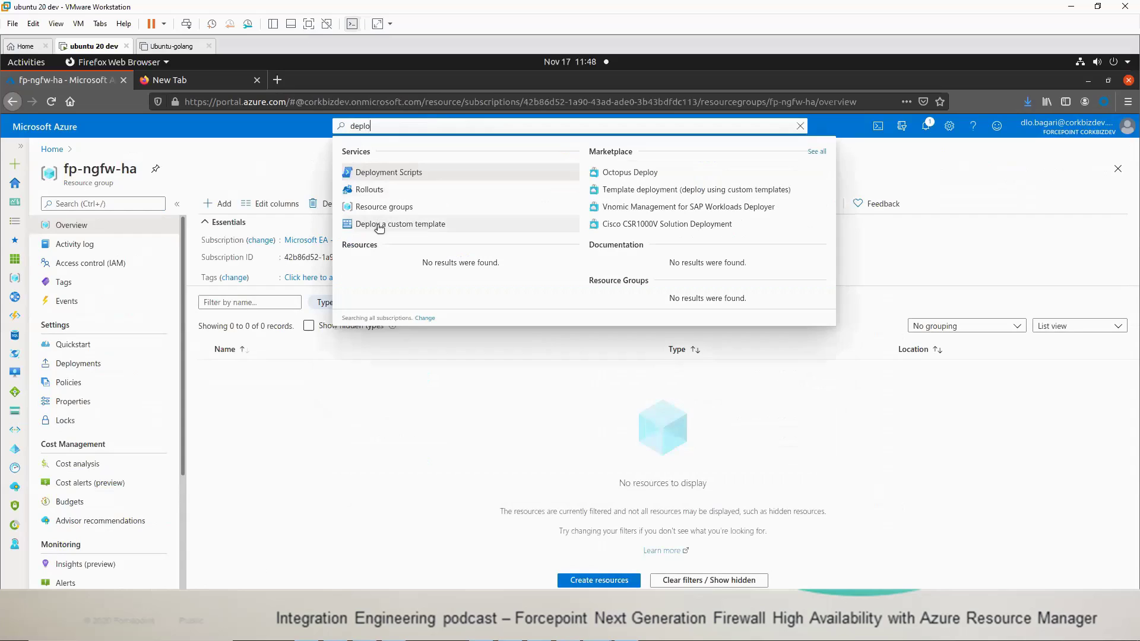
click(379, 225)
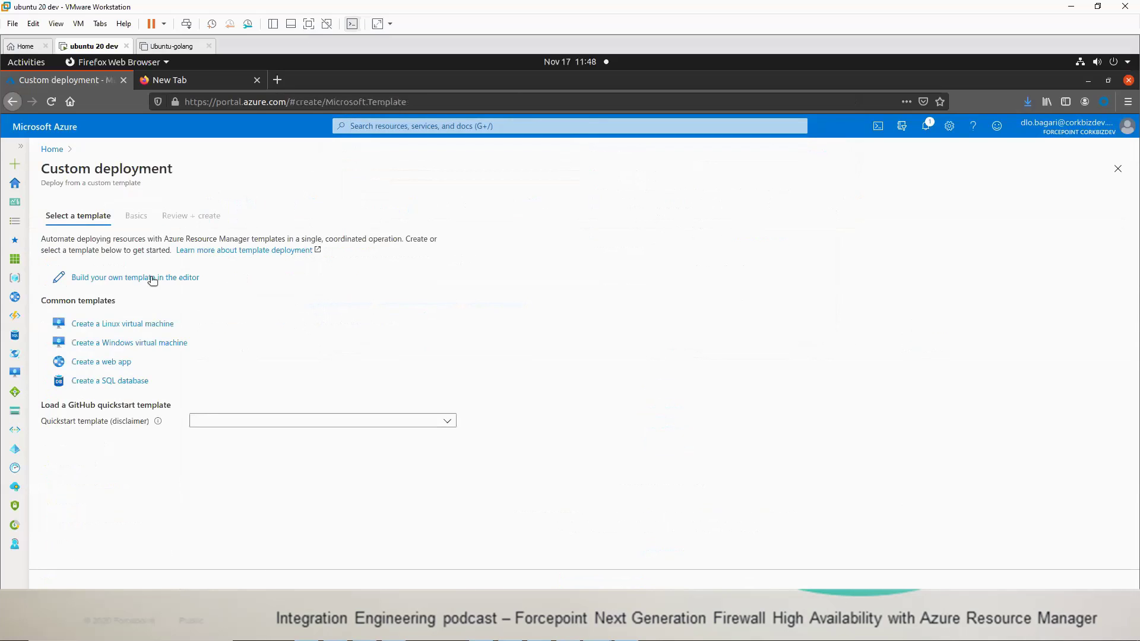
click(73, 280)
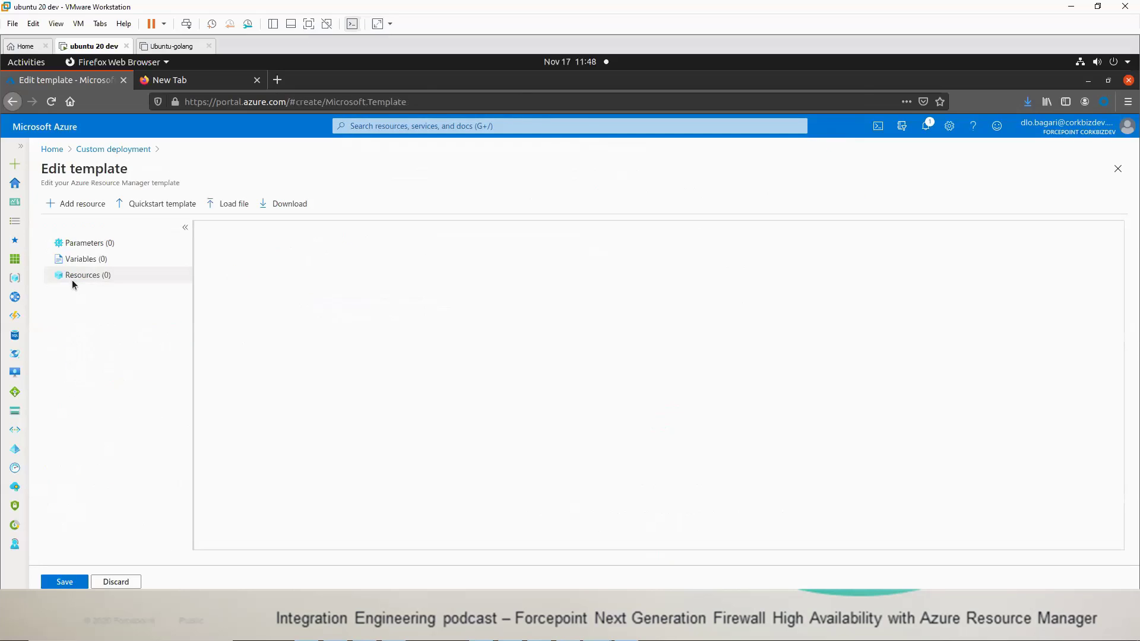
Step: Load fp-ngfw-ha-template.json from the Desktop fp-ngfw-ha-arm-template folder and save it
click(230, 207)
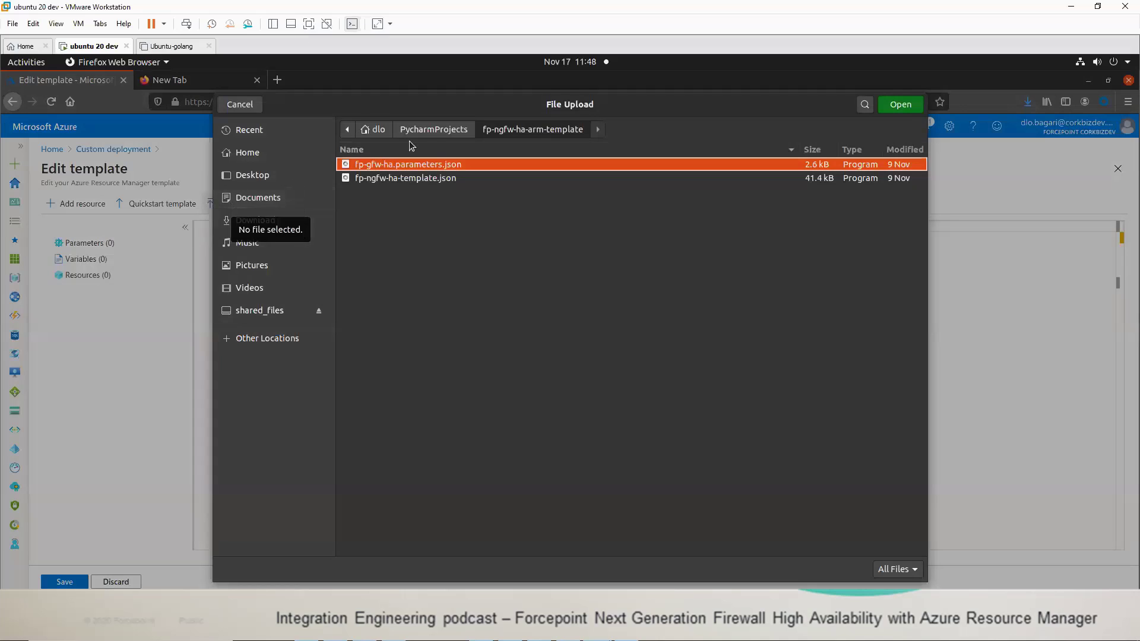
click(249, 173)
double_click(379, 166)
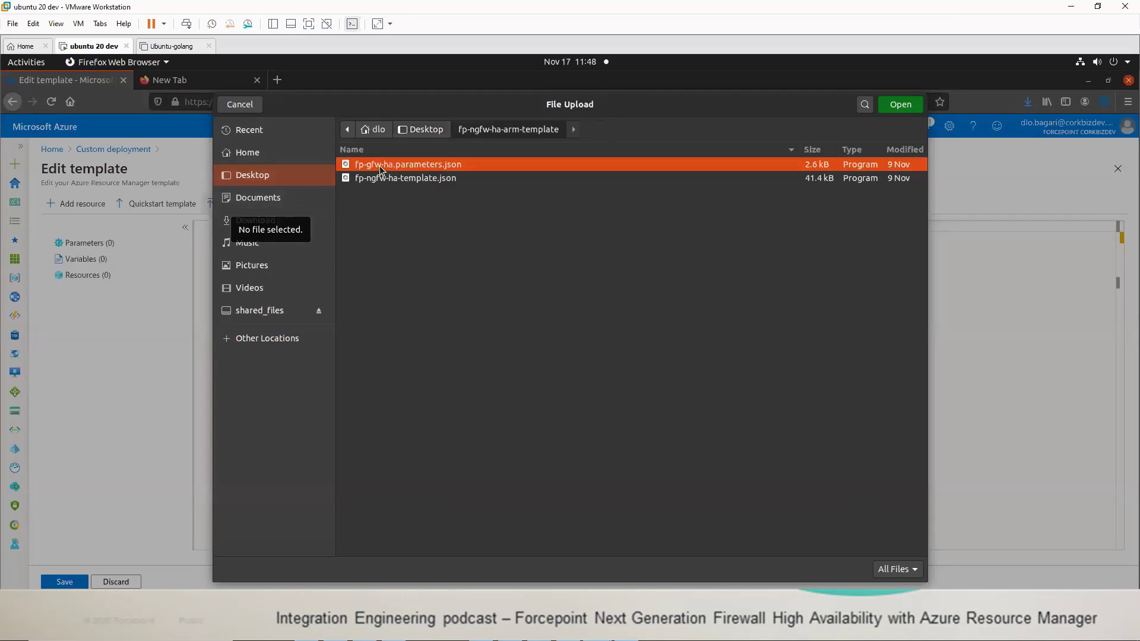
click(397, 184)
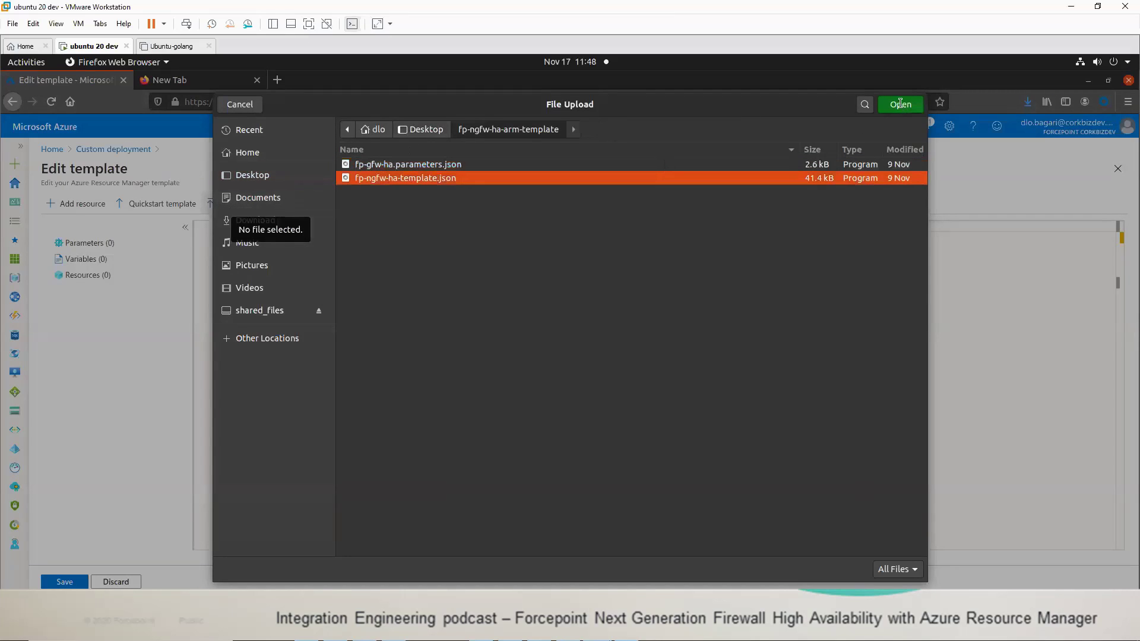
click(900, 104)
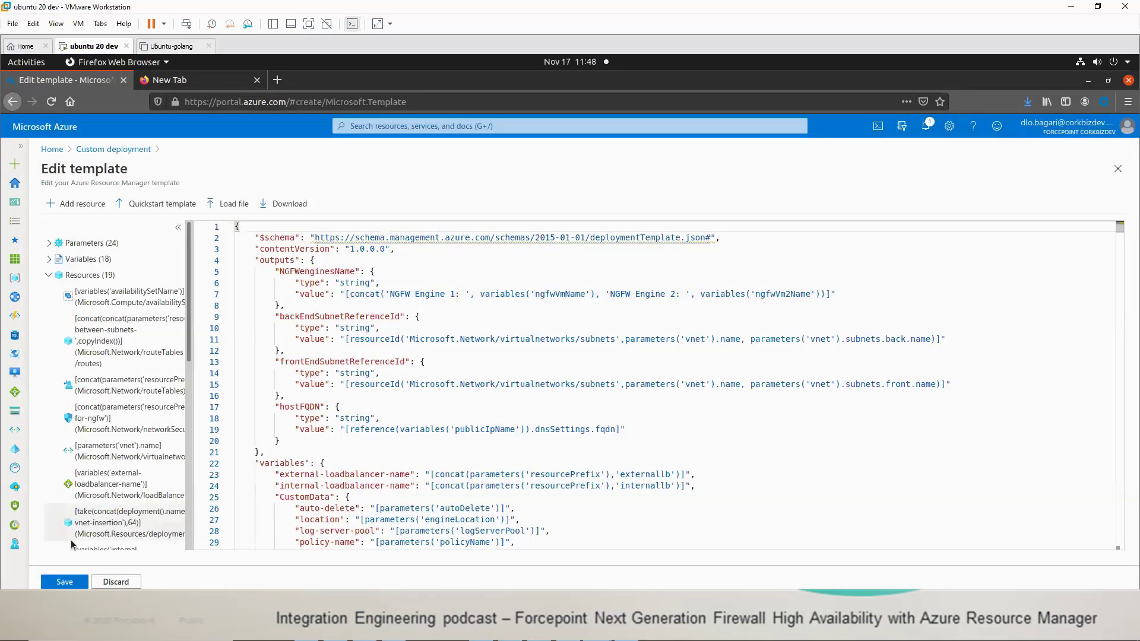
click(64, 582)
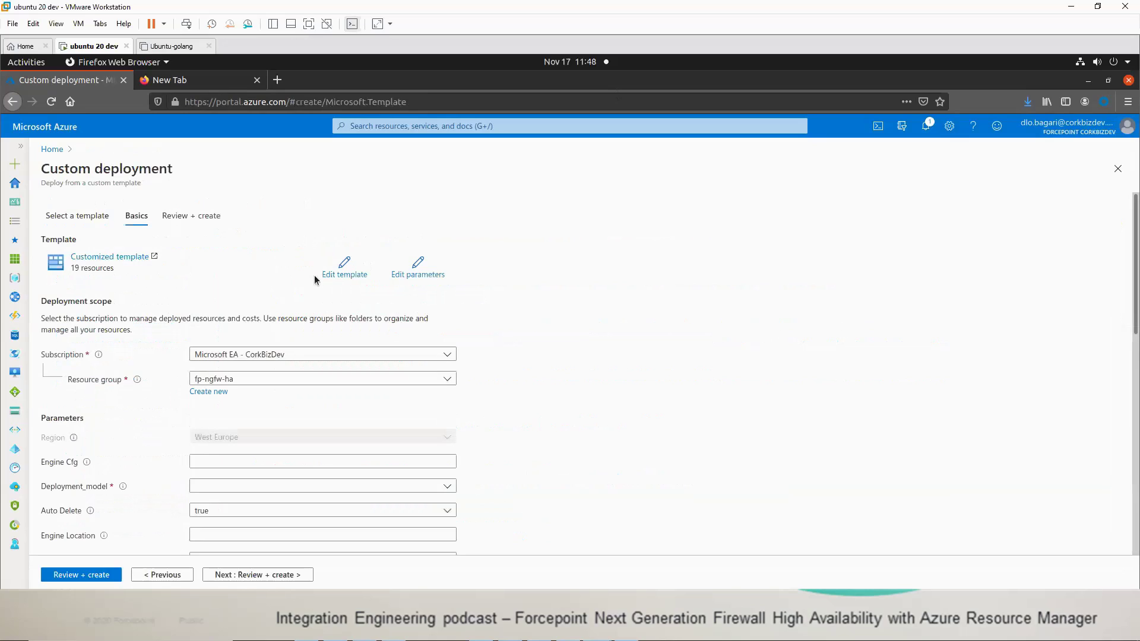
Step: Load fp-gfw-ha.parameters.json, then set log server pool 192.168.122.10, location my-location, auto-delete on, zones 1 and 2
click(425, 278)
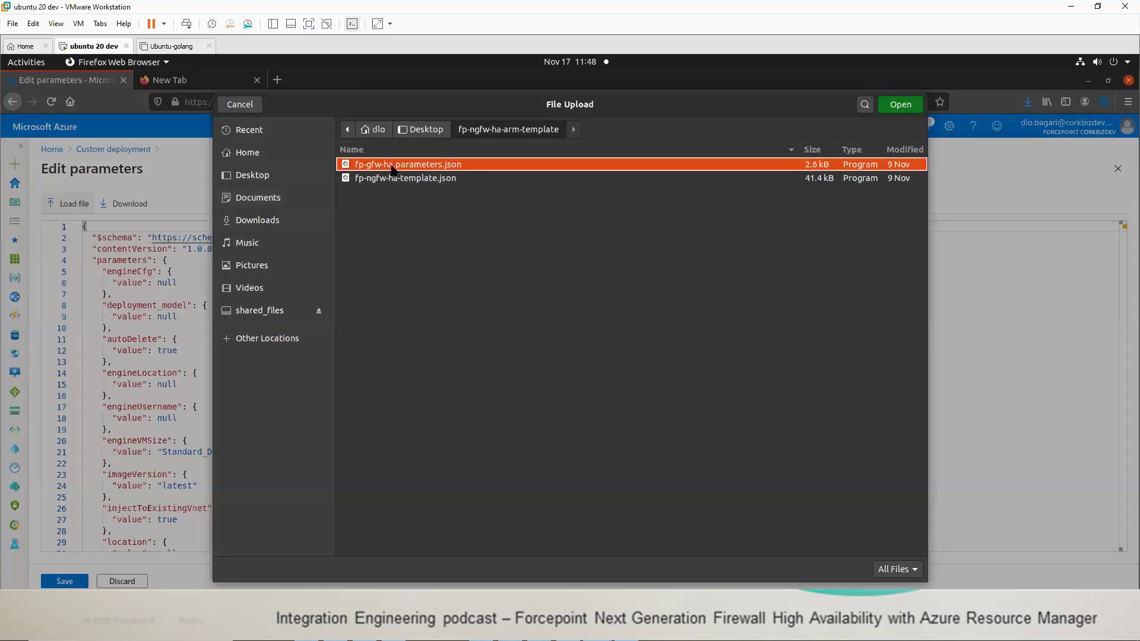
click(901, 105)
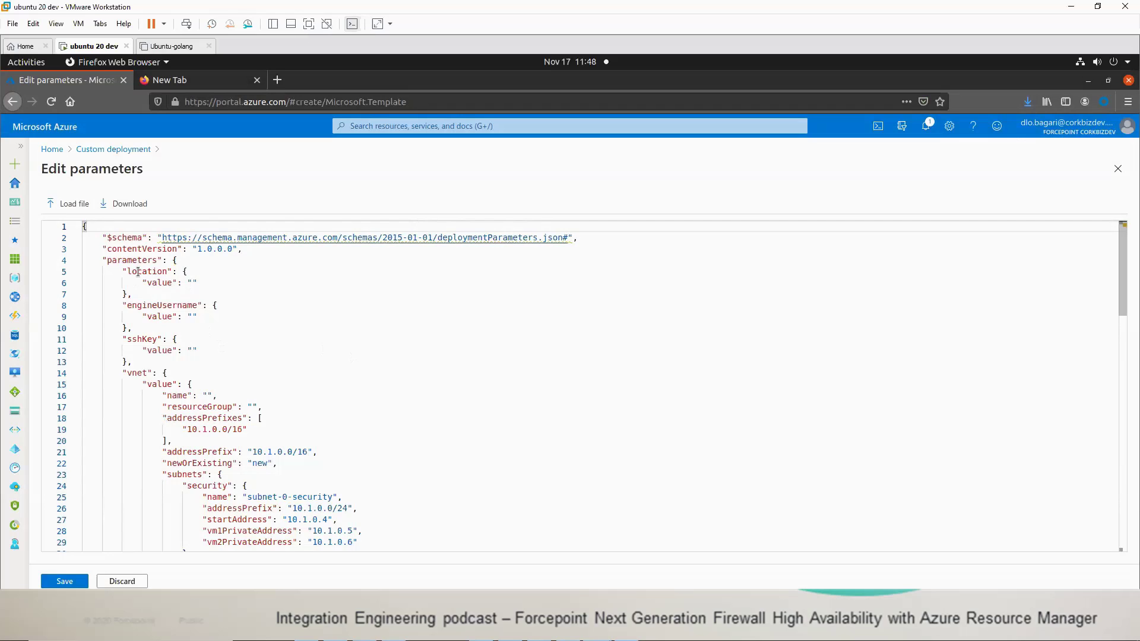
scroll(119, 274, down, 4)
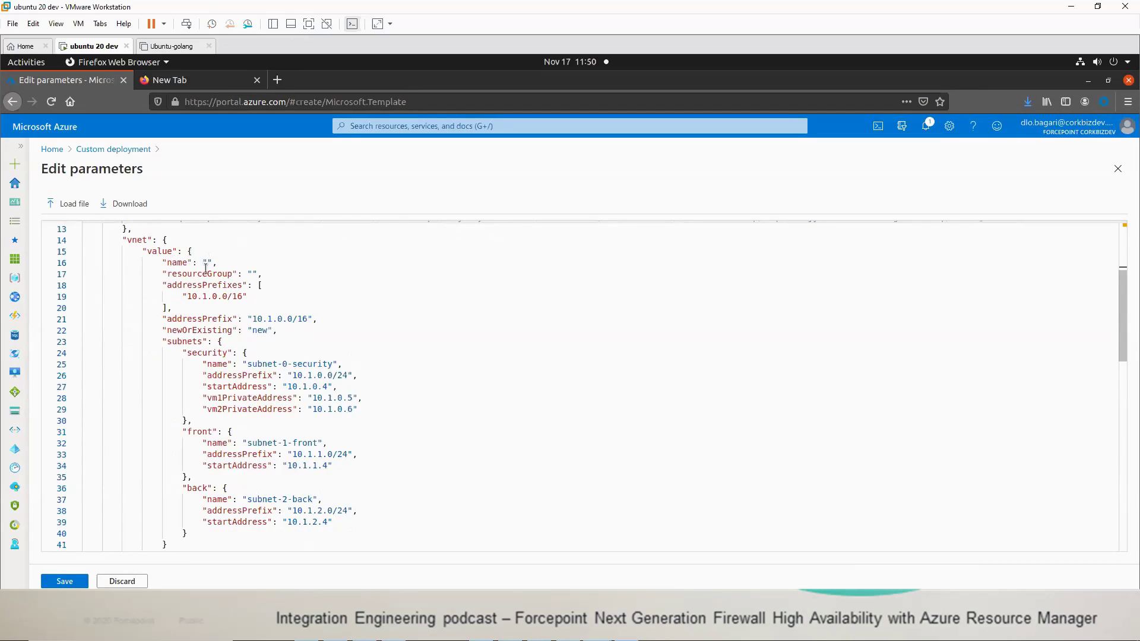
click(207, 261)
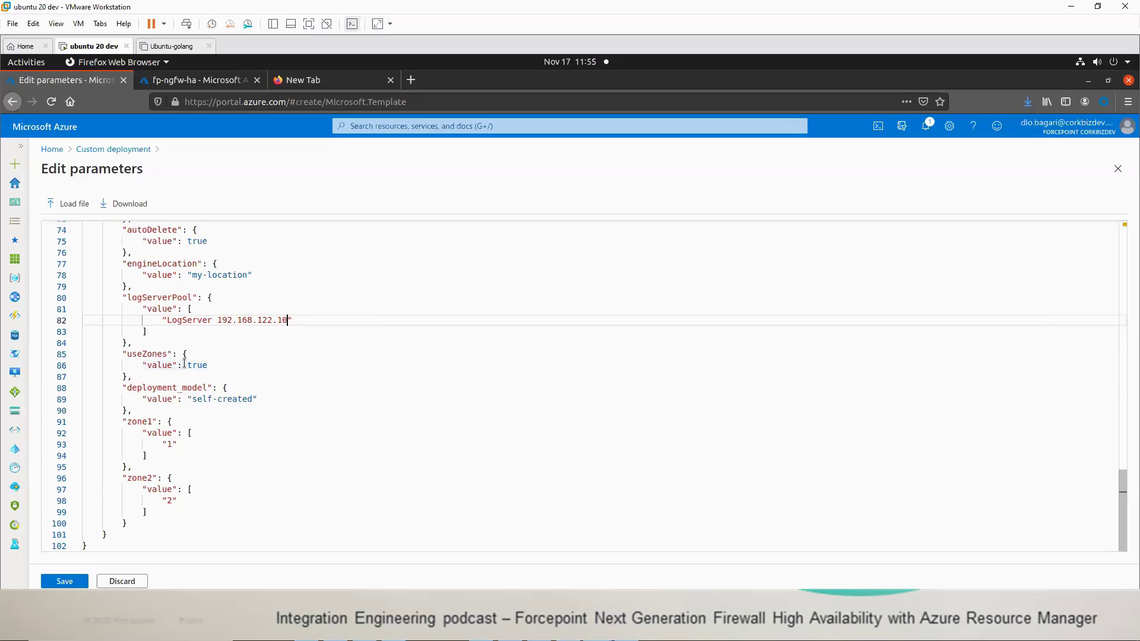
click(58, 584)
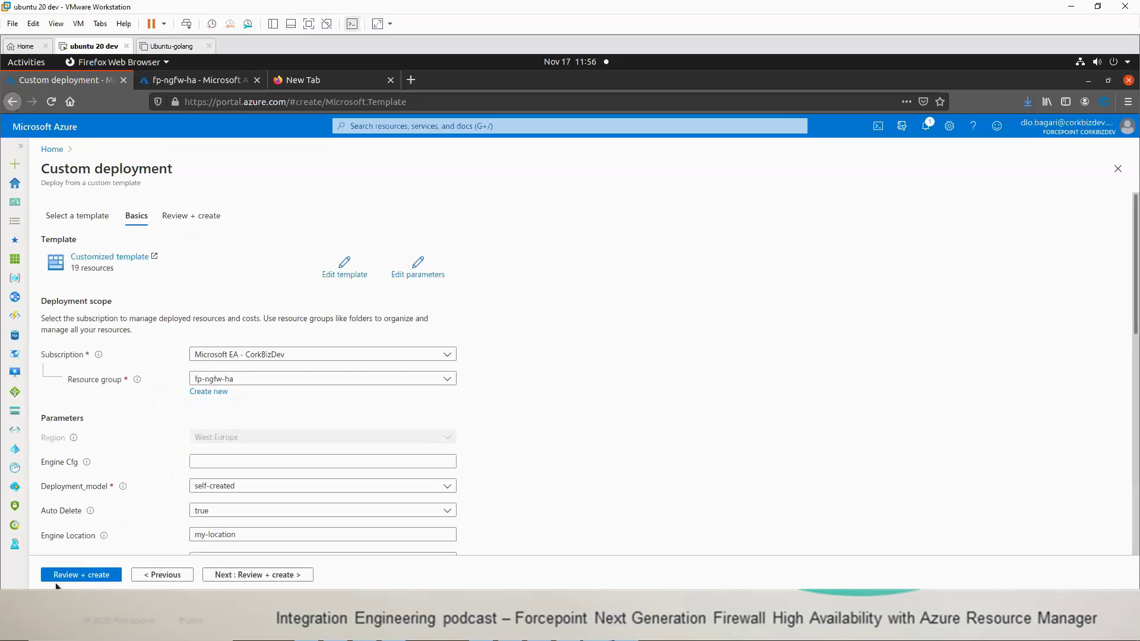
scroll(154, 373, down, 1)
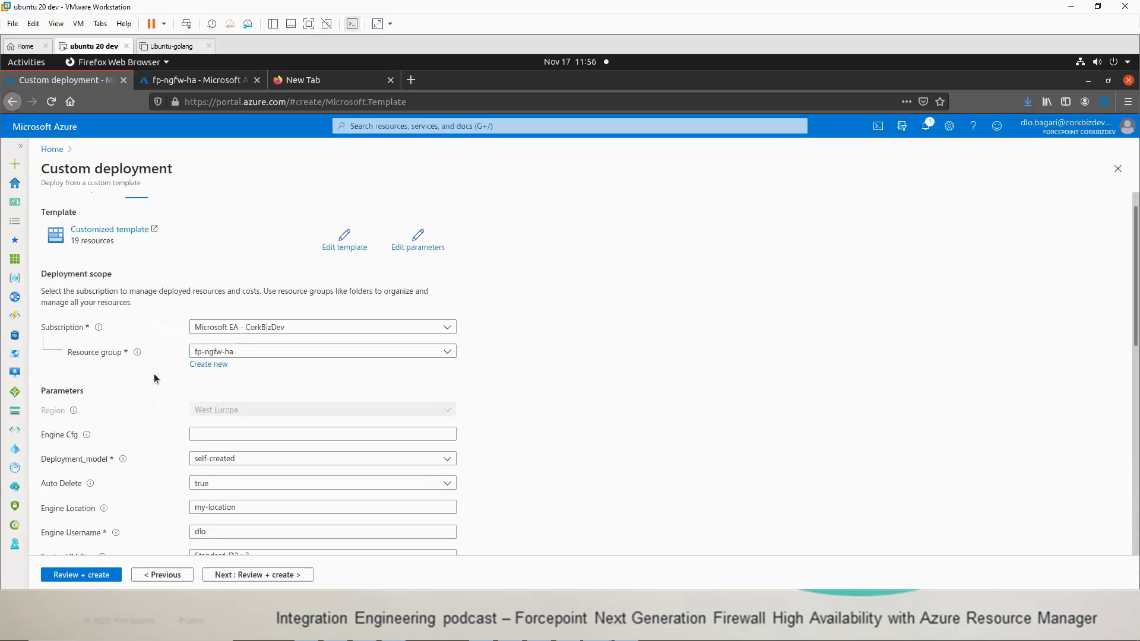
scroll(183, 320, down, 2)
scroll(182, 320, down, 2)
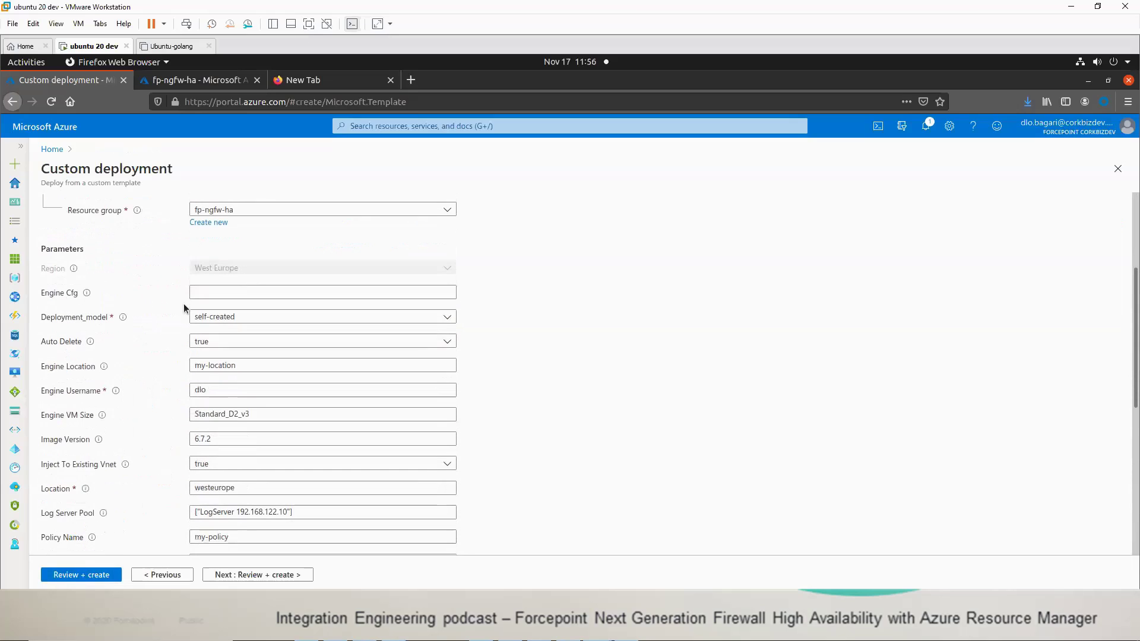
scroll(184, 304, down, 3)
scroll(182, 302, down, 2)
scroll(181, 299, down, 2)
scroll(182, 299, down, 2)
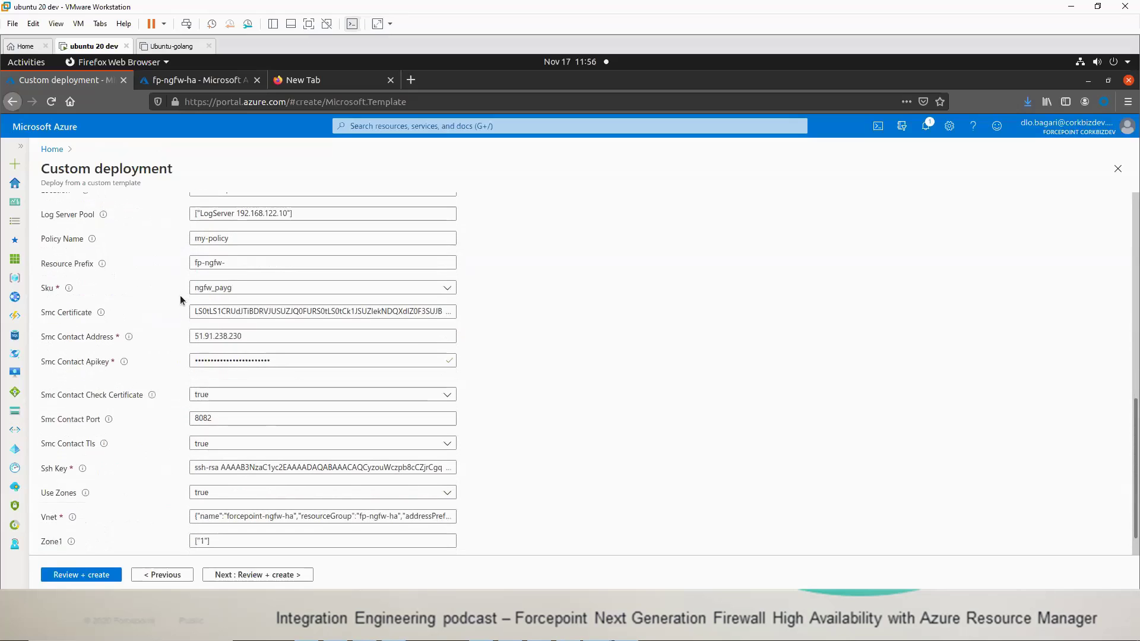
scroll(181, 299, down, 1)
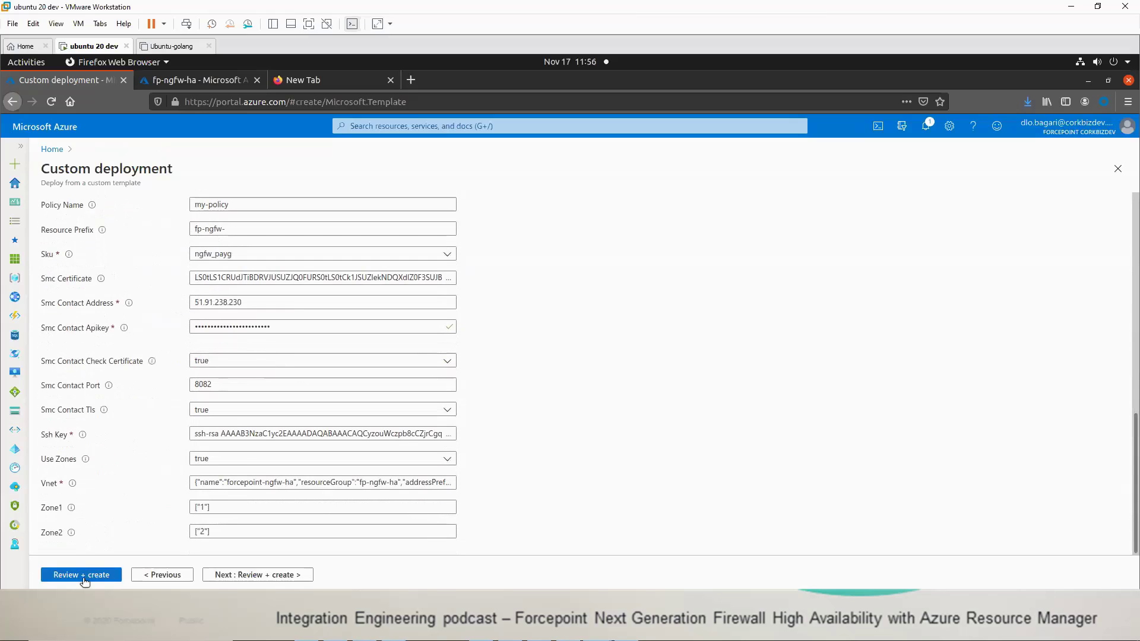
Step: Pass Review + create validation and create the fp-ngfw-ha template deployment
click(240, 581)
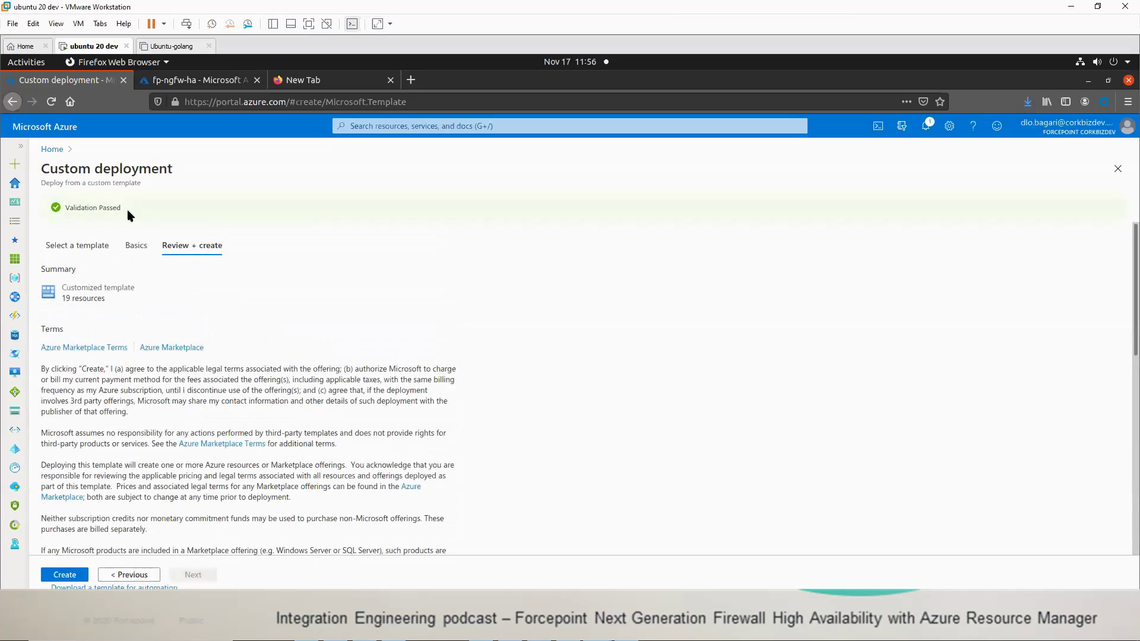
scroll(64, 581, down, 1)
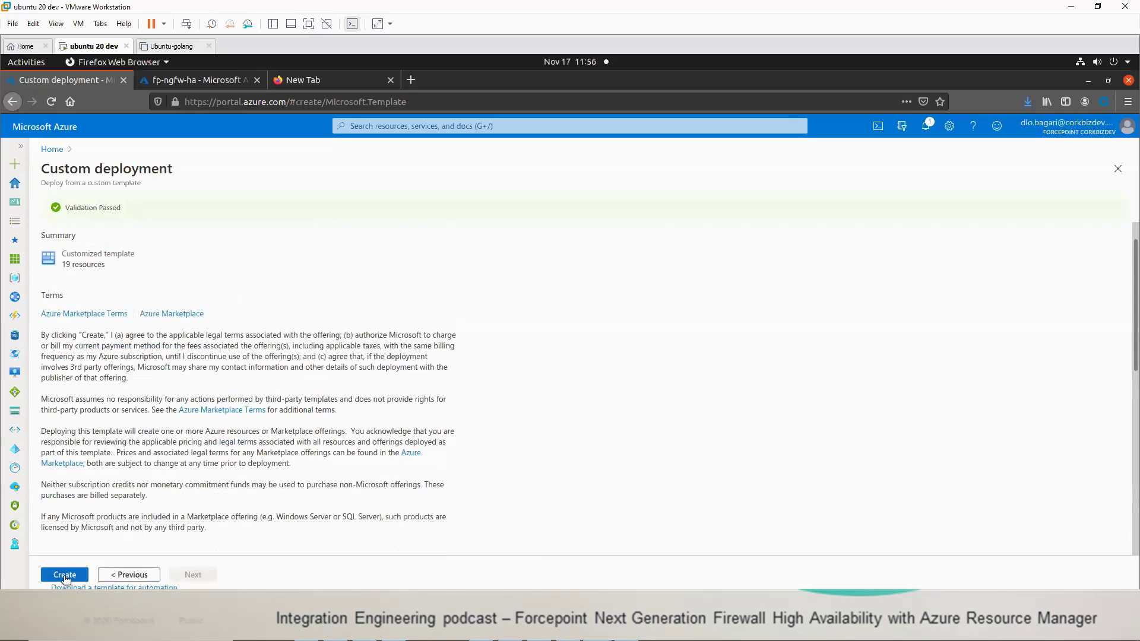
click(64, 575)
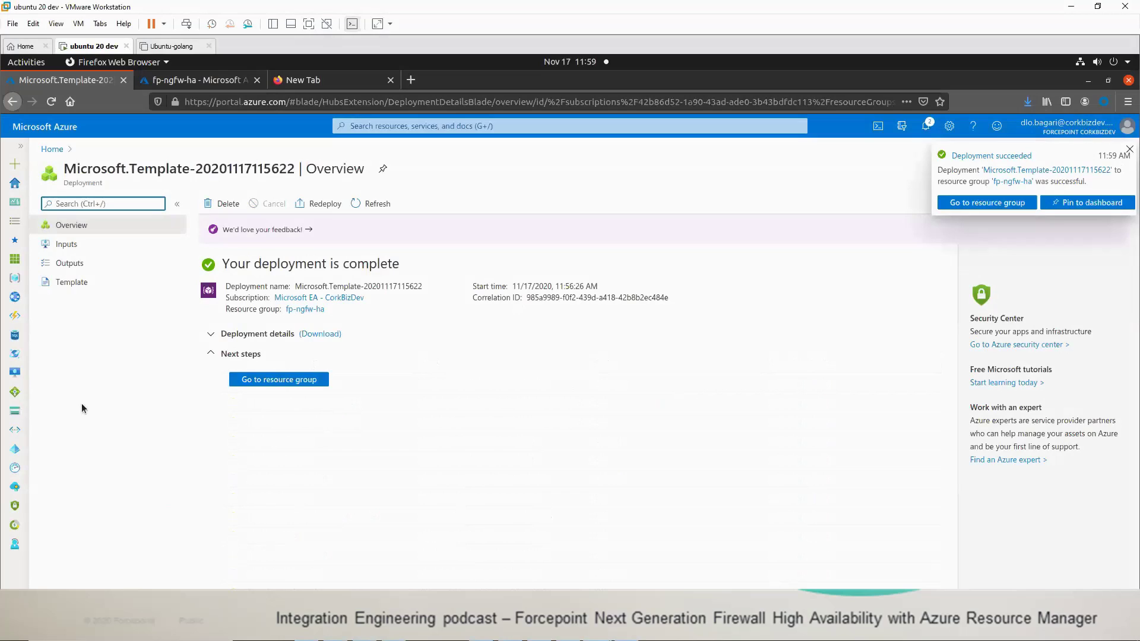
Step: Go to the fp-ngfw-ha resource group from the completed deployment page
click(262, 384)
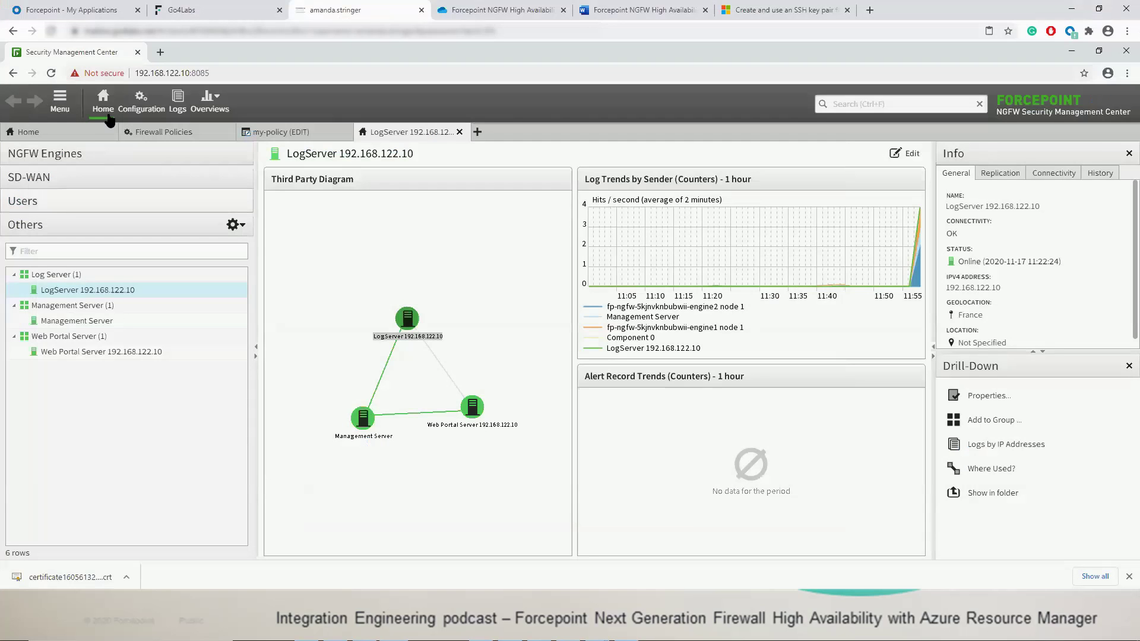
Step: Show the SMC Home dashboard listing engine1 and engine2 with no pending changes
click(104, 103)
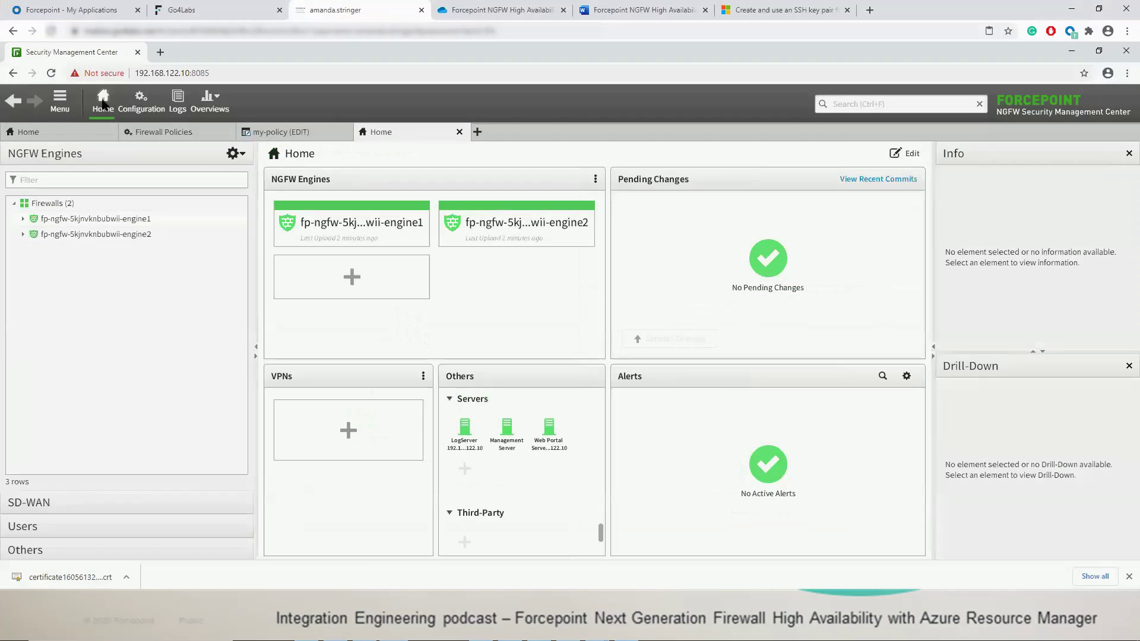